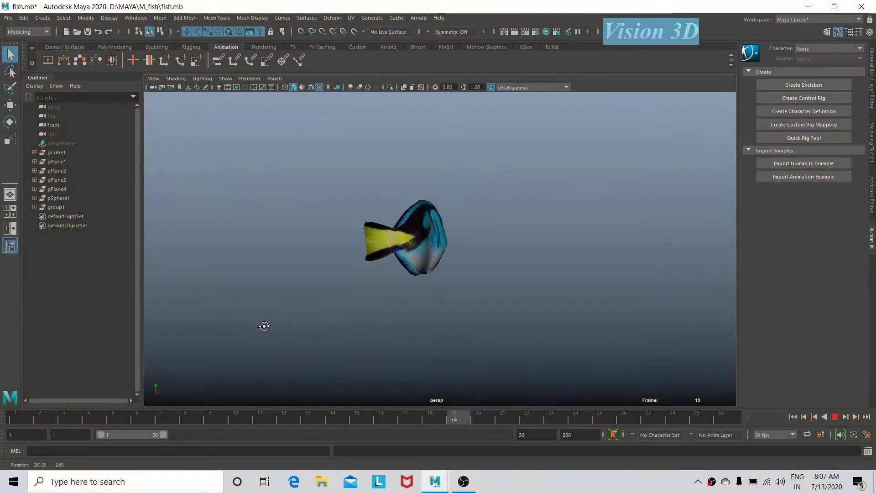
# Orbit beside the reference image and marquee-select pCube1, pPlane1–4 and pSphere1 together
pyautogui.keyDown('alt'); pyautogui.moveTo(265, 322); pyautogui.dragTo(275, 383); pyautogui.keyUp('alt')
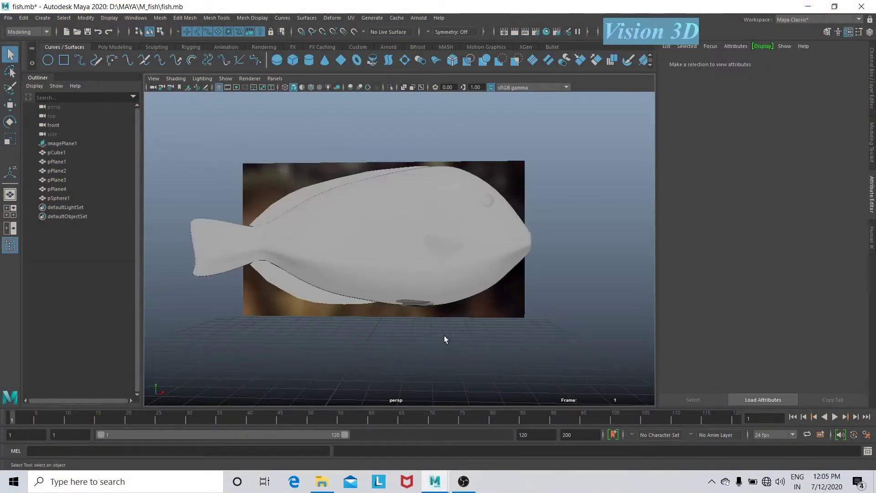
pyautogui.moveTo(444, 336)
pyautogui.keyDown('alt'); pyautogui.mouseDown()
pyautogui.moveTo(489, 336)
pyautogui.moveTo(432, 347)
pyautogui.mouseUp(); pyautogui.keyUp('alt')
pyautogui.moveTo(358, 256); pyautogui.dragTo(361, 260)
pyautogui.moveTo(361, 260)
pyautogui.keyDown('alt'); pyautogui.mouseDown()
pyautogui.moveTo(407, 333)
pyautogui.moveTo(450, 325)
pyautogui.moveTo(438, 317)
pyautogui.moveTo(428, 327)
pyautogui.moveTo(339, 343)
pyautogui.moveTo(348, 323)
pyautogui.mouseUp(); pyautogui.keyUp('alt')
# Combine the selected fin and eye meshes with Mesh > Combine
pyautogui.click(379, 238)
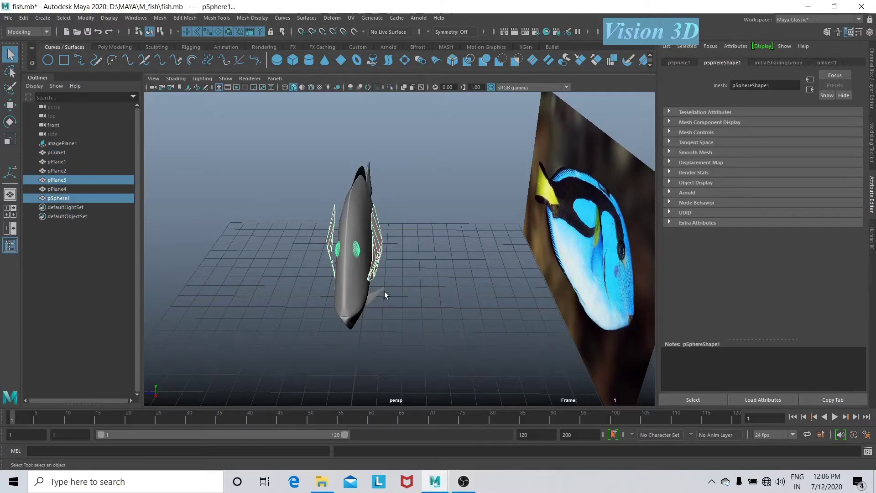
pyautogui.click(160, 18)
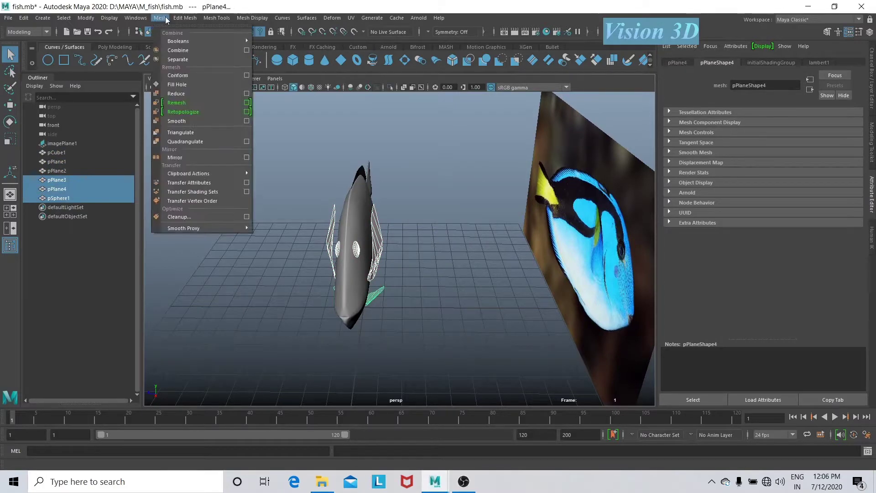
pyautogui.click(171, 44)
pyautogui.click(396, 233)
# Orbit under the fish and select the pPlane4 fin pair
pyautogui.click(367, 249)
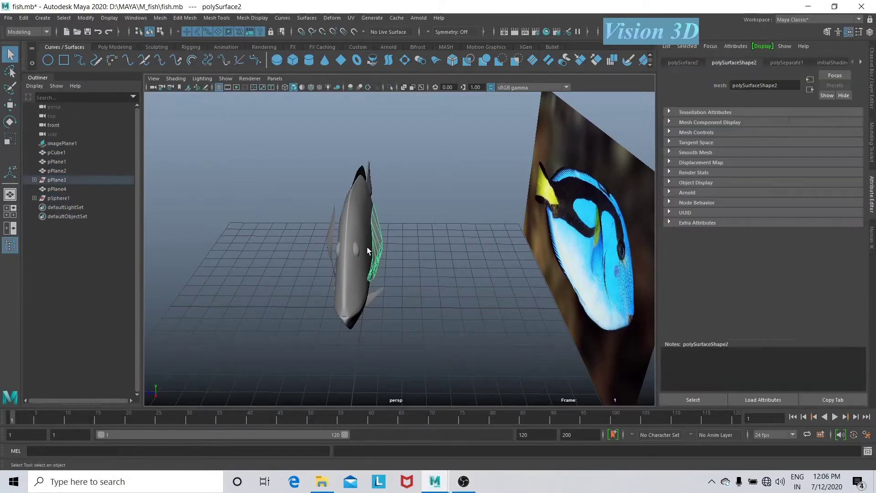
pyautogui.click(377, 294)
pyautogui.keyDown('alt'); pyautogui.moveTo(363, 309); pyautogui.dragTo(360, 283); pyautogui.keyUp('alt')
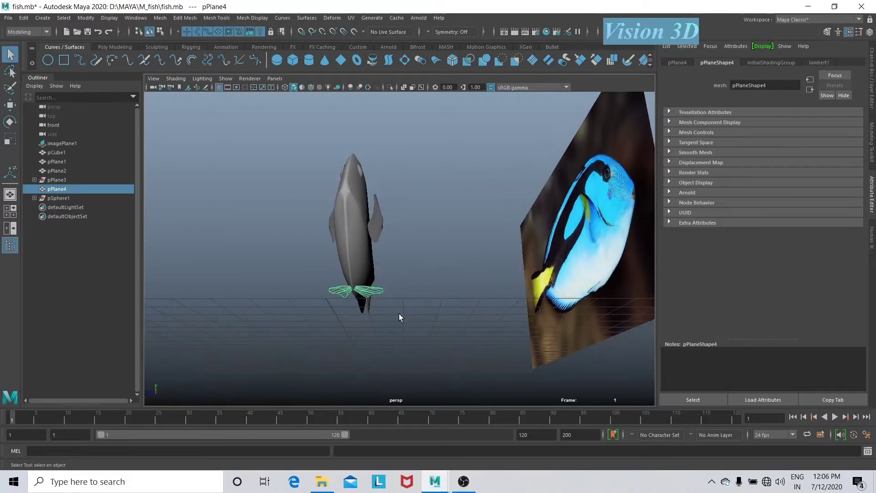
pyautogui.scroll(5, 399, 313)
pyautogui.keyDown('alt'); pyautogui.moveTo(433, 286); pyautogui.dragTo(274, 192); pyautogui.keyUp('alt')
pyautogui.click(259, 176)
pyautogui.click(389, 256)
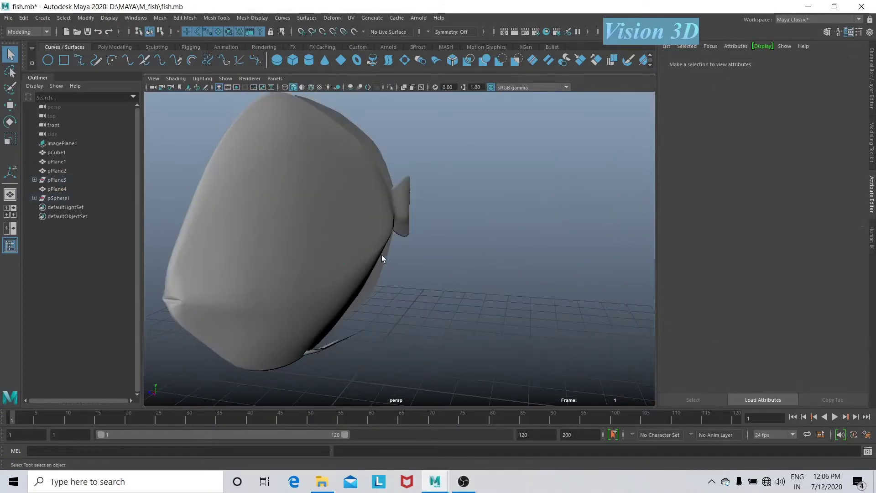
pyautogui.moveTo(381, 254)
pyautogui.keyDown('alt'); pyautogui.mouseDown()
pyautogui.moveTo(328, 251)
pyautogui.moveTo(356, 221)
pyautogui.moveTo(309, 286)
pyautogui.mouseUp(); pyautogui.keyUp('alt')
pyautogui.click(309, 286)
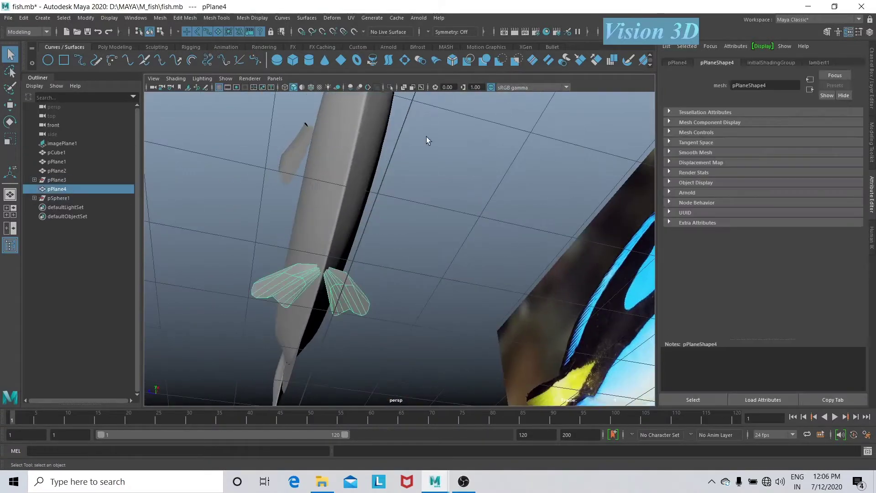
# Isolate pPlane4 in the view and zoom in close on the fins
pyautogui.click(391, 87)
pyautogui.moveTo(339, 310)
pyautogui.keyDown('alt'); pyautogui.mouseDown()
pyautogui.moveTo(319, 336)
pyautogui.moveTo(569, 283)
pyautogui.mouseUp(); pyautogui.keyUp('alt')
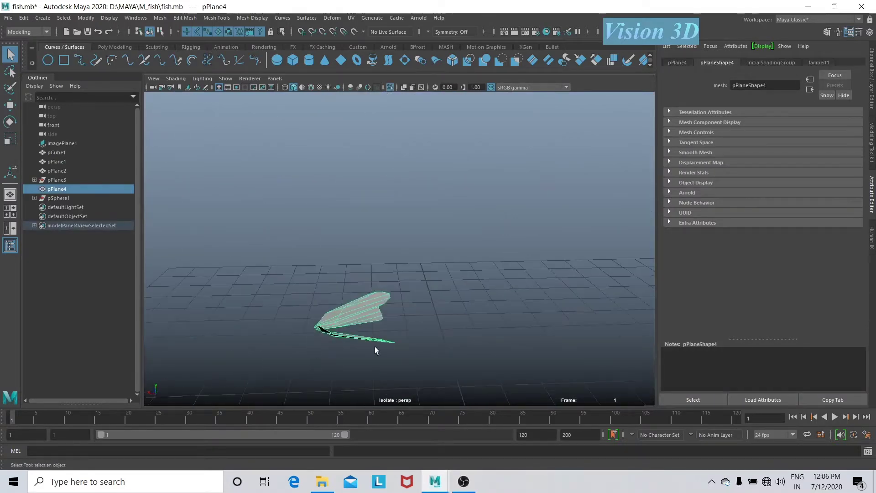
pyautogui.keyDown('alt'); pyautogui.moveTo(569, 280); pyautogui.dragTo(413, 275, button='middle'); pyautogui.keyUp('alt')
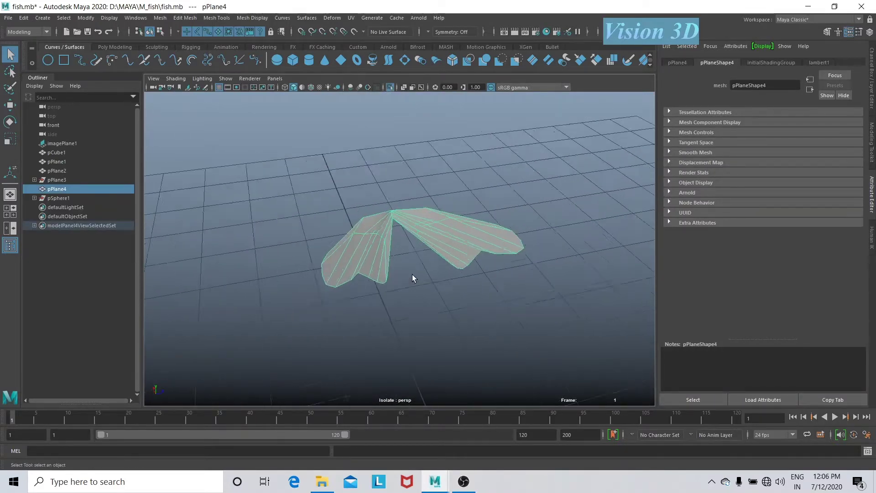
pyautogui.moveTo(413, 275)
pyautogui.keyDown('alt'); pyautogui.mouseDown(button='right')
pyautogui.moveTo(461, 272)
pyautogui.moveTo(392, 256)
pyautogui.mouseUp(button='right'); pyautogui.keyUp('alt')
# Delete the left fin's faces in Face mode, leaving one fin of pPlane4
pyautogui.rightClick(338, 263)
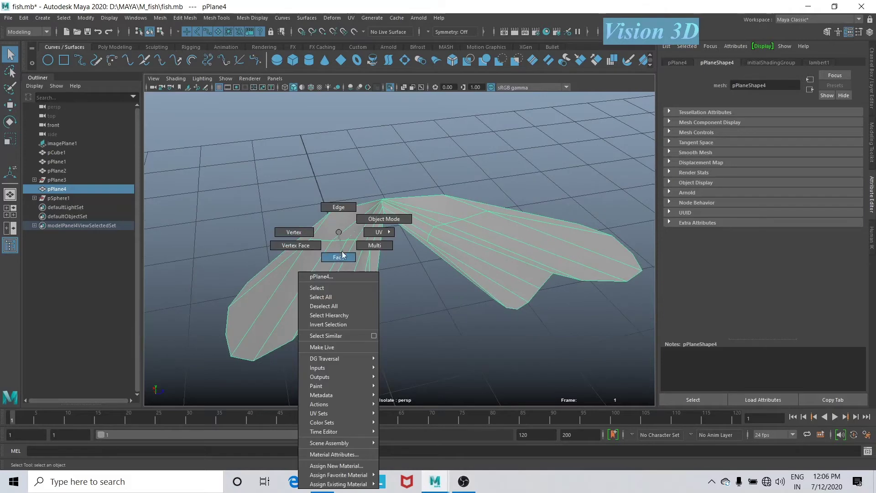
pyautogui.click(259, 207)
pyautogui.moveTo(365, 370); pyautogui.dragTo(365, 369)
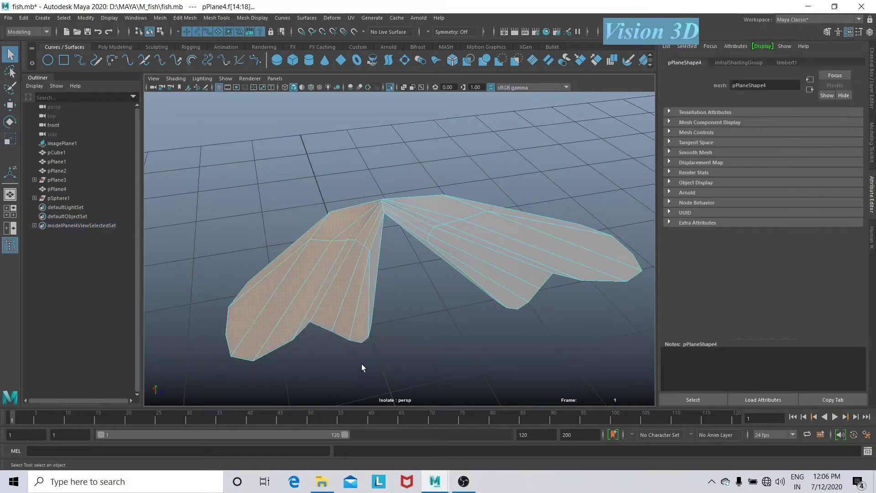
pyautogui.press('Delete')
pyautogui.moveTo(378, 254)
pyautogui.keyDown('alt'); pyautogui.mouseDown()
pyautogui.moveTo(307, 242)
pyautogui.moveTo(316, 280)
pyautogui.moveTo(372, 263)
pyautogui.moveTo(286, 233)
pyautogui.moveTo(303, 321)
pyautogui.moveTo(311, 305)
pyautogui.moveTo(308, 312)
pyautogui.mouseUp(); pyautogui.keyUp('alt')
pyautogui.keyDown('alt'); pyautogui.moveTo(306, 330); pyautogui.dragTo(372, 273, button='middle'); pyautogui.keyUp('alt')
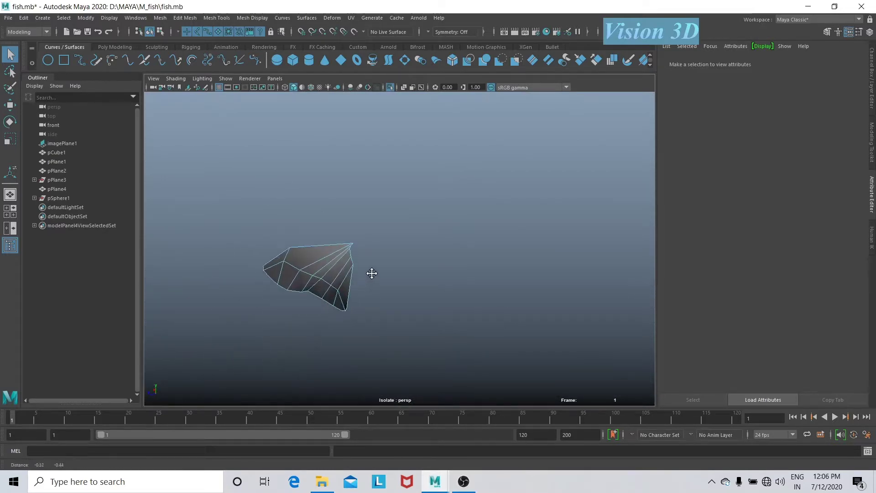
pyautogui.moveTo(359, 281)
pyautogui.keyDown('alt'); pyautogui.mouseDown()
pyautogui.moveTo(358, 294)
pyautogui.moveTo(337, 292)
pyautogui.moveTo(360, 287)
pyautogui.moveTo(336, 276)
pyautogui.mouseUp(); pyautogui.keyUp('alt')
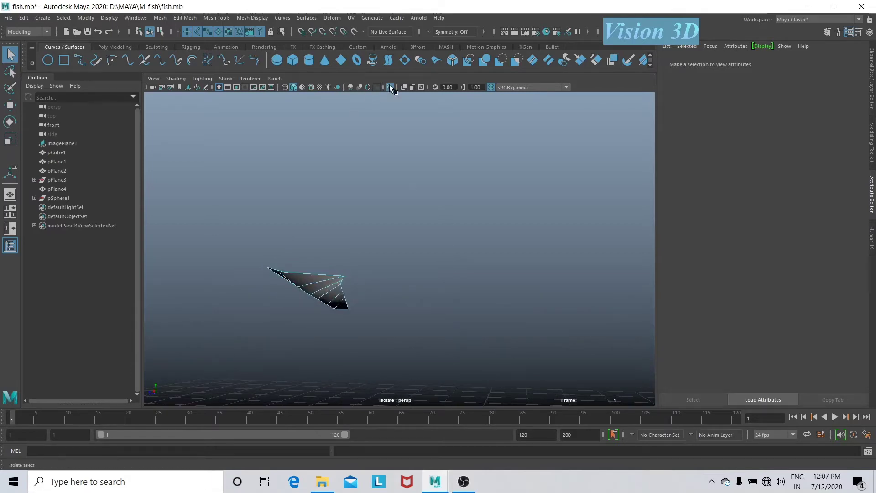
# Turn off Isolate Select and select the fish body and remaining fin
pyautogui.click(391, 87)
pyautogui.moveTo(423, 284)
pyautogui.keyDown('alt'); pyautogui.mouseDown()
pyautogui.moveTo(360, 285)
pyautogui.moveTo(443, 317)
pyautogui.moveTo(528, 202)
pyautogui.moveTo(297, 284)
pyautogui.mouseUp(); pyautogui.keyUp('alt')
pyautogui.click(435, 220)
pyautogui.click(388, 268)
# Assign a new Blinn material whose Color uses the fish_image.jpg file texture
pyautogui.moveTo(384, 281); pyautogui.dragTo(378, 466, button='right')
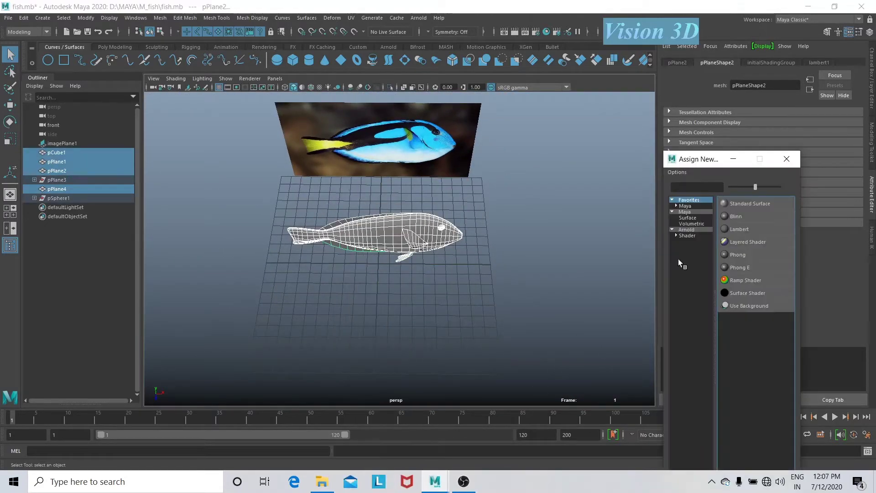
pyautogui.click(761, 216)
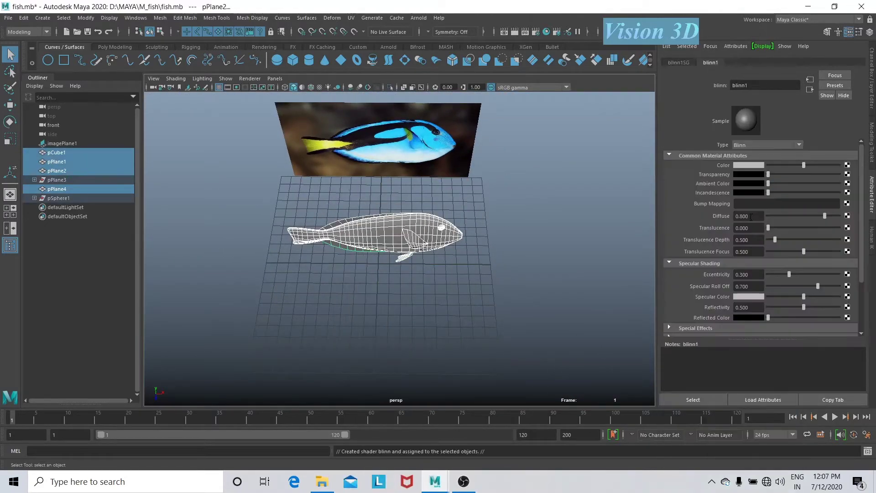
pyautogui.click(847, 166)
pyautogui.click(398, 213)
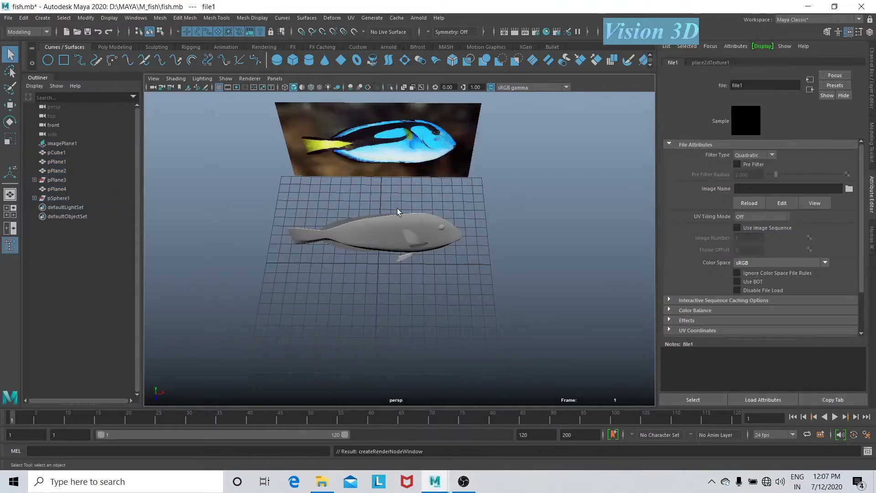
pyautogui.click(849, 189)
pyautogui.click(305, 161)
pyautogui.click(645, 362)
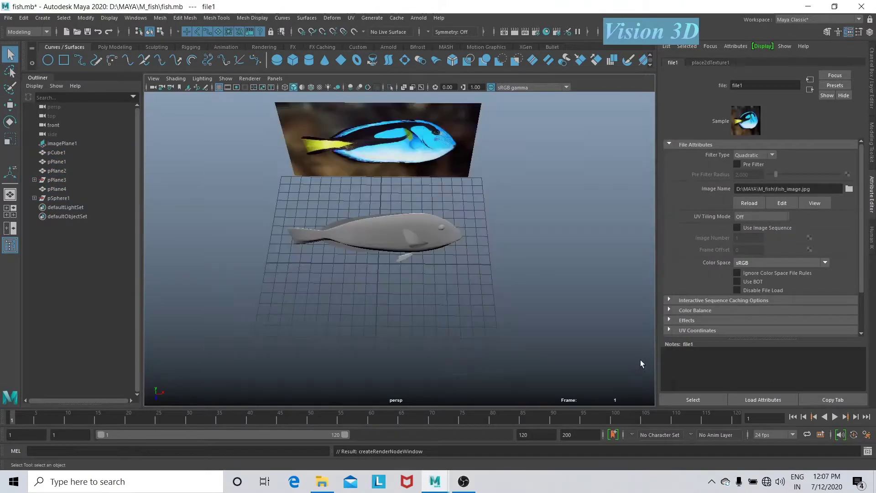
# Switch on textured display (6) and view the textured fish from an angle
pyautogui.keyDown('alt'); pyautogui.moveTo(475, 317); pyautogui.dragTo(469, 275); pyautogui.keyUp('alt')
pyautogui.press('6')
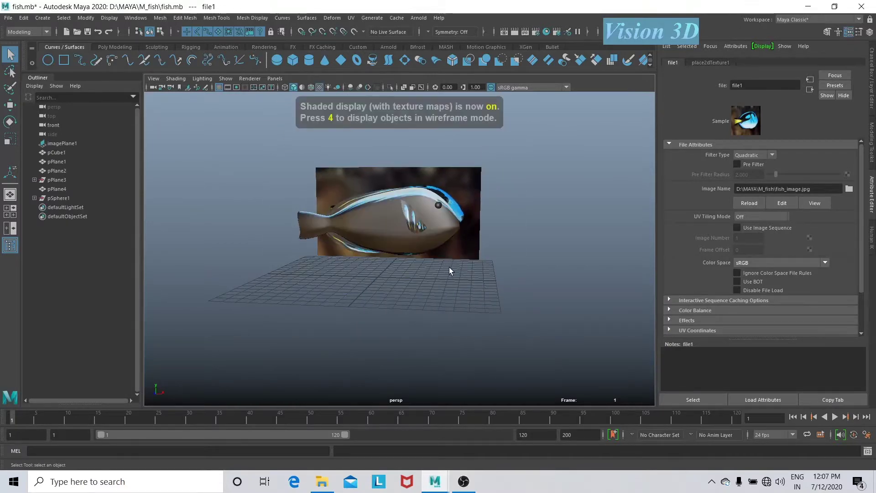
pyautogui.keyDown('alt'); pyautogui.moveTo(449, 267); pyautogui.dragTo(494, 261, button='right'); pyautogui.keyUp('alt')
pyautogui.keyDown('alt'); pyautogui.moveTo(494, 261); pyautogui.dragTo(458, 264); pyautogui.keyUp('alt')
# Open the UV Editor, select the fish body and frame it in the front view
pyautogui.click(350, 18)
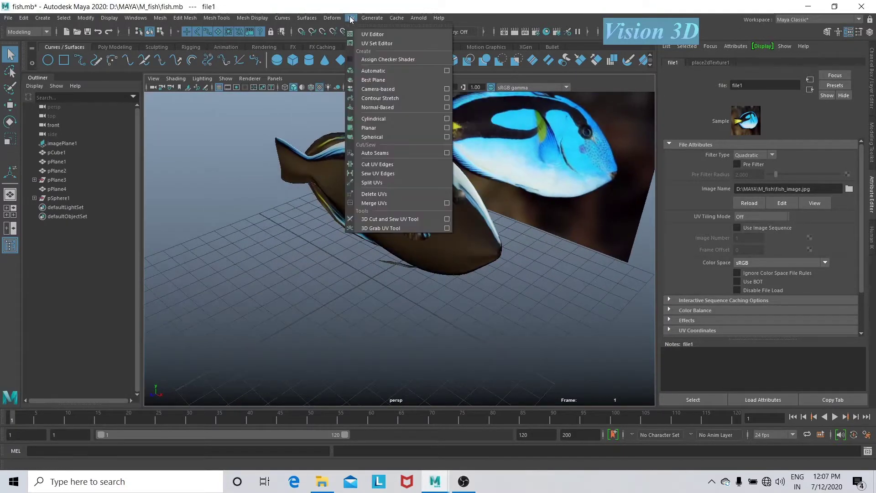
pyautogui.click(372, 35)
pyautogui.click(458, 248)
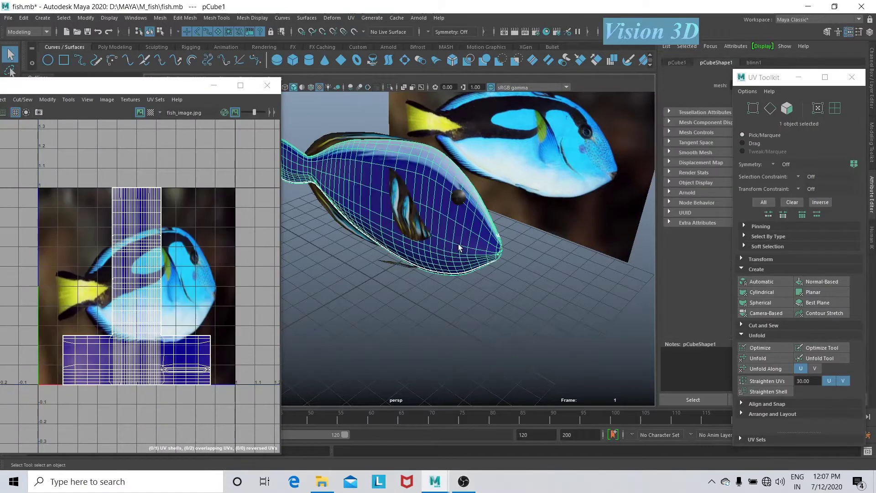
pyautogui.press('space')
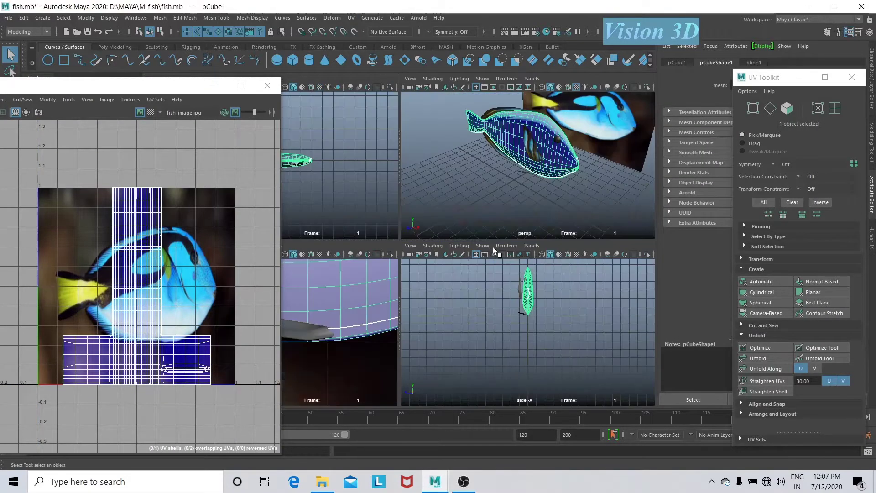
pyautogui.press('space')
pyautogui.press('f')
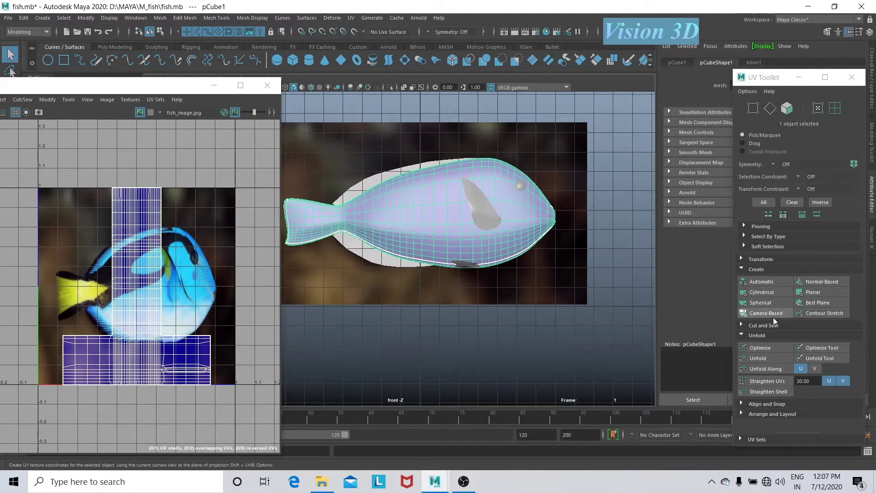
# Give the body a planar UV projection from the front camera and unfold it
pyautogui.click(769, 313)
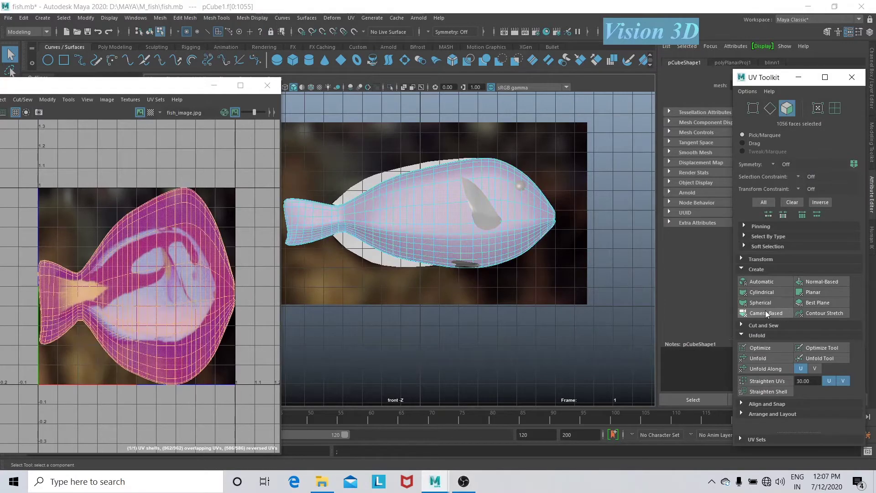
pyautogui.click(769, 361)
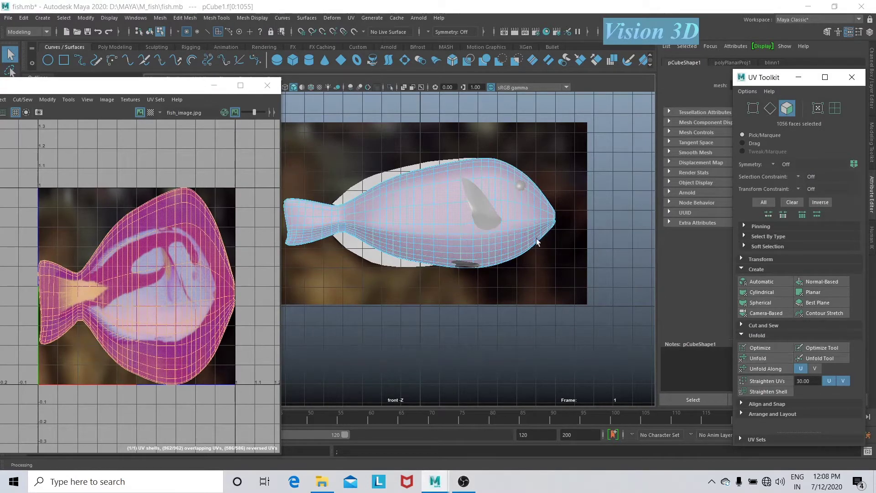
pyautogui.scroll(2, 523, 230)
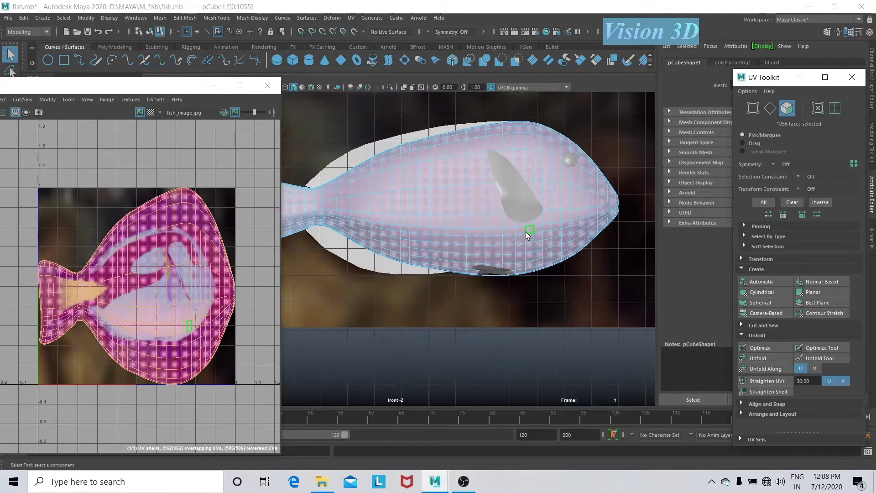
pyautogui.press('6')
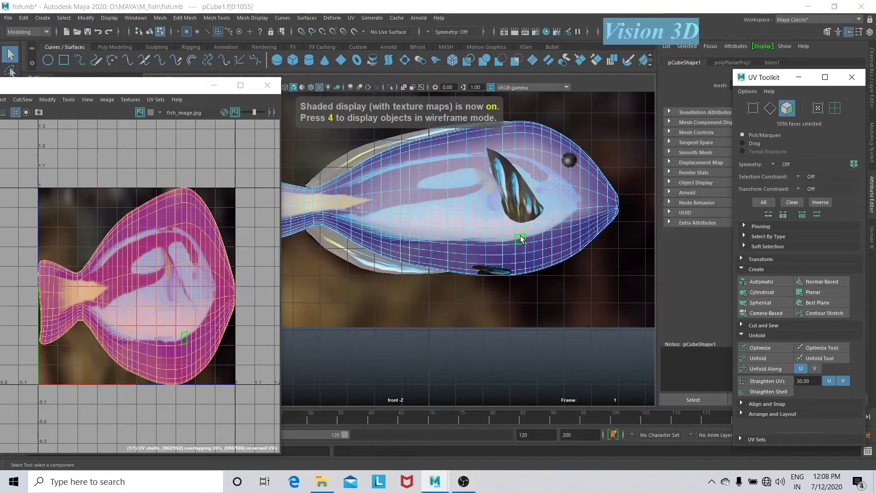
pyautogui.keyDown('alt'); pyautogui.moveTo(522, 232); pyautogui.dragTo(563, 275, button='middle'); pyautogui.keyUp('alt')
# Select the body's UV shell and scale it down in U and V
pyautogui.moveTo(165, 307); pyautogui.dragTo(137, 295, button='right')
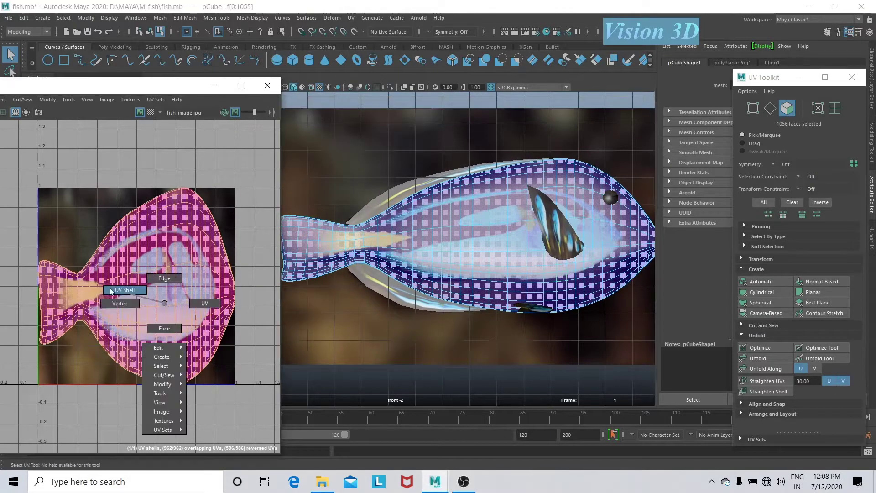
pyautogui.click(131, 289)
pyautogui.press('r')
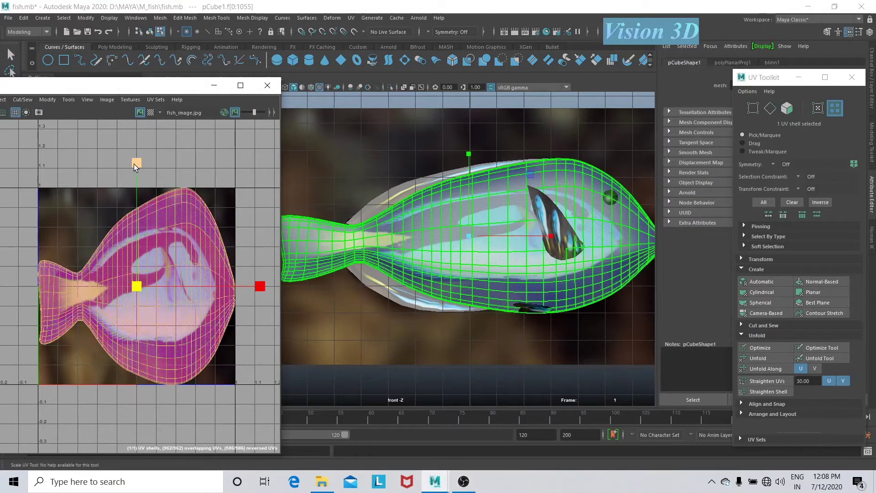
pyautogui.moveTo(137, 163); pyautogui.dragTo(137, 205)
pyautogui.moveTo(259, 287); pyautogui.dragTo(234, 287)
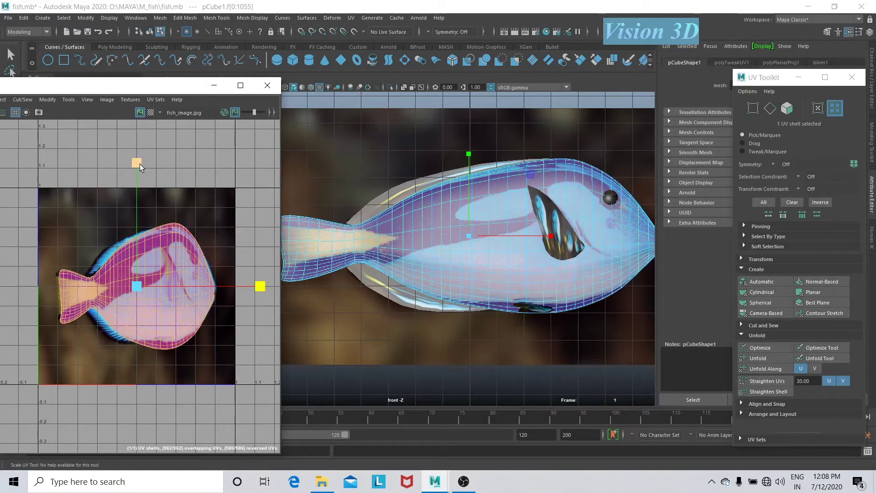
pyautogui.moveTo(139, 167); pyautogui.dragTo(141, 171)
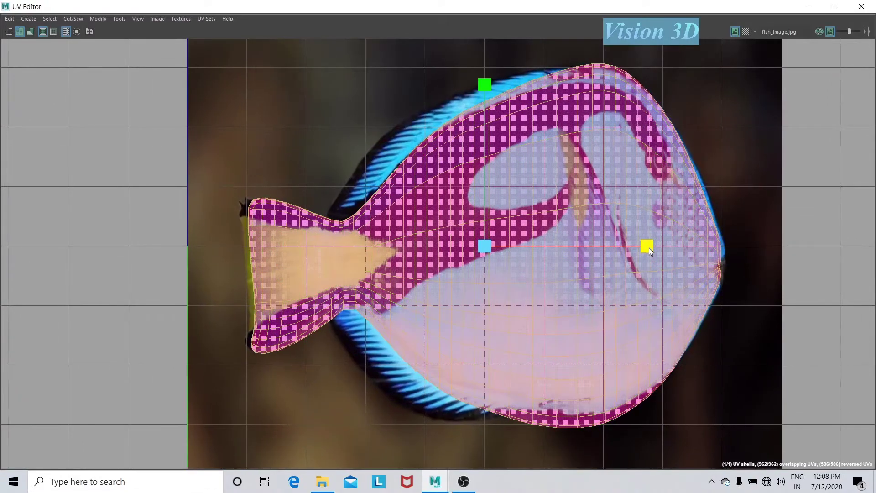
# Nudge the body UV shell's width and height, then restore the UV Editor window
pyautogui.moveTo(650, 248); pyautogui.dragTo(651, 249)
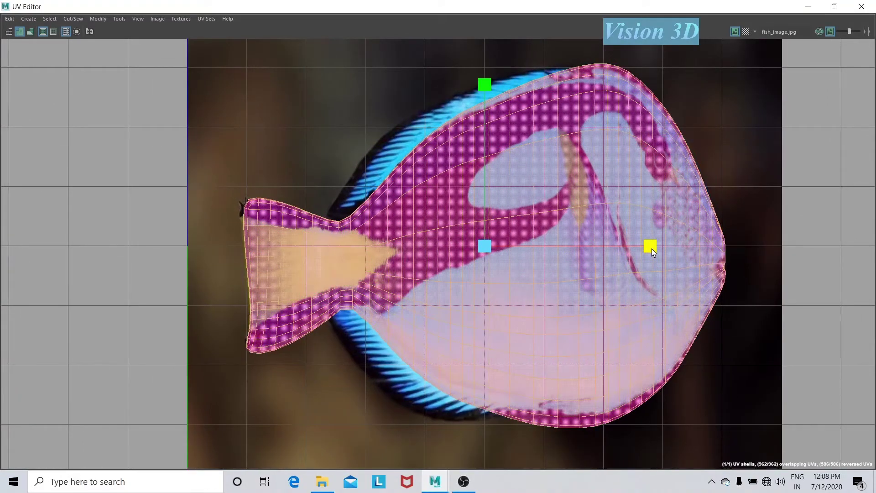
pyautogui.moveTo(486, 86); pyautogui.dragTo(483, 90)
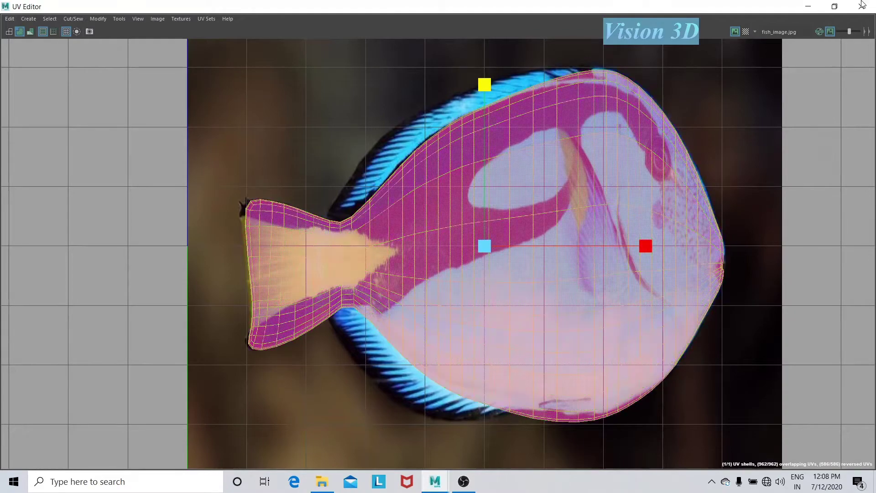
pyautogui.click(835, 6)
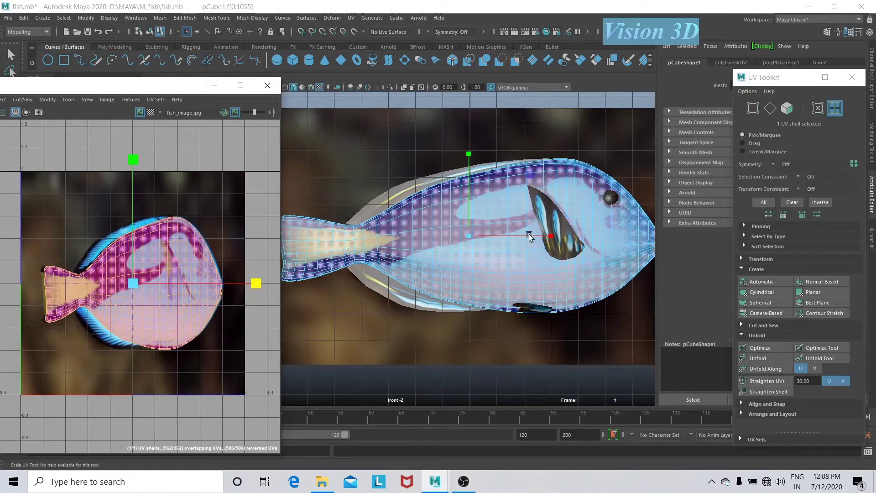
# Select the side fin's faces, then apply a planar projection and unfold them
pyautogui.press('space')
pyautogui.press('space')
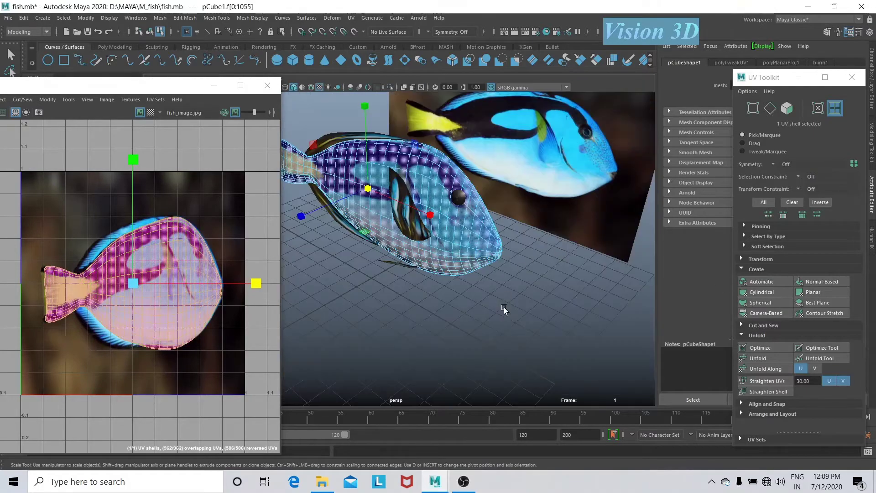
pyautogui.click(503, 313)
pyautogui.click(409, 218)
pyautogui.rightClick(434, 247)
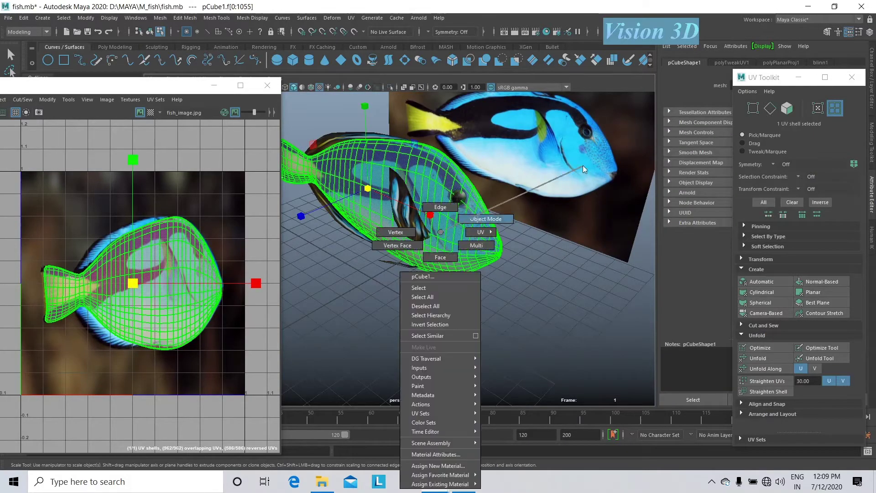
pyautogui.moveTo(493, 343)
pyautogui.keyDown('alt'); pyautogui.mouseDown()
pyautogui.moveTo(541, 323)
pyautogui.moveTo(526, 325)
pyautogui.moveTo(534, 307)
pyautogui.moveTo(406, 302)
pyautogui.mouseUp(); pyautogui.keyUp('alt')
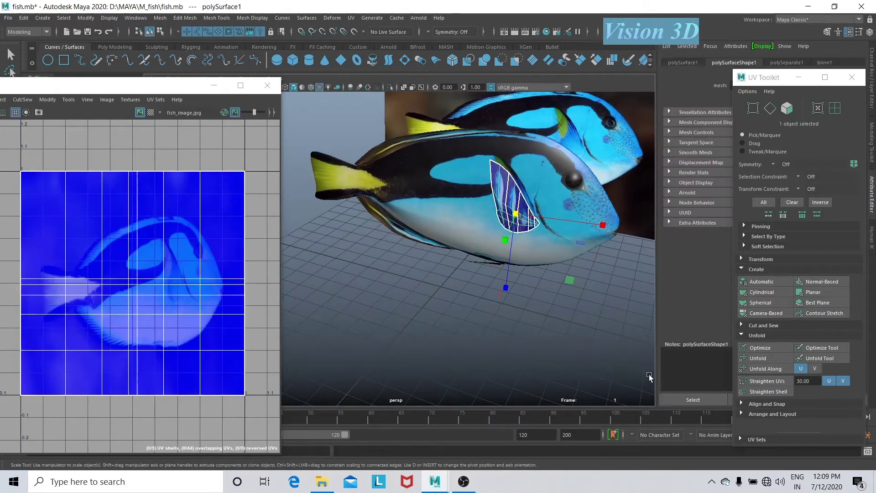
pyautogui.click(824, 293)
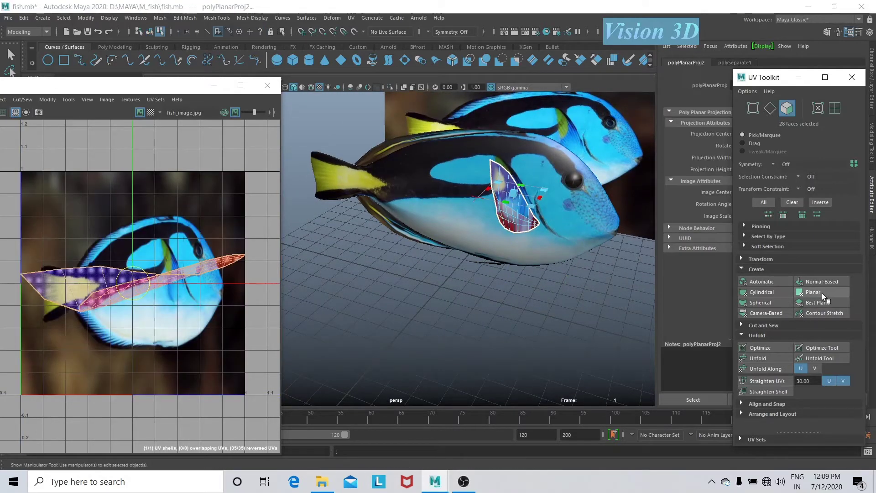
pyautogui.click(760, 360)
# Scale, rotate and move the side fin's UV shell onto the photo's pectoral fin
pyautogui.press('r')
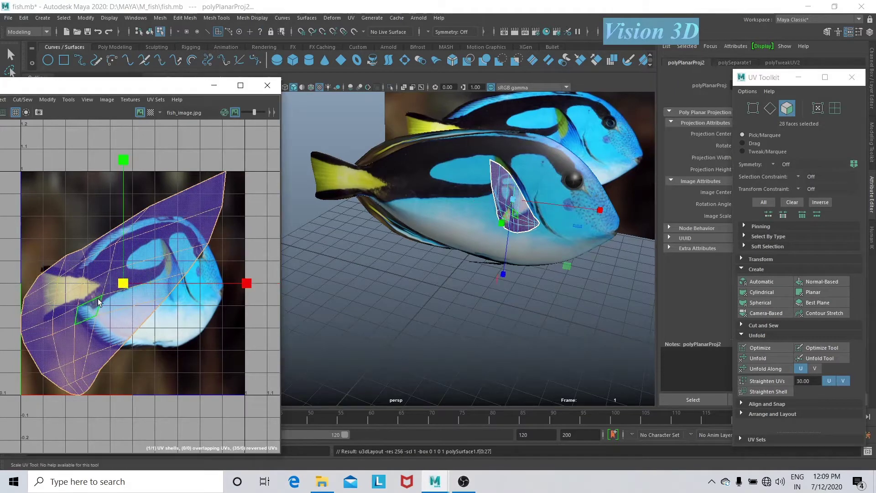
pyautogui.moveTo(99, 302); pyautogui.dragTo(51, 299)
pyautogui.scroll(3, 123, 331)
pyautogui.press('e')
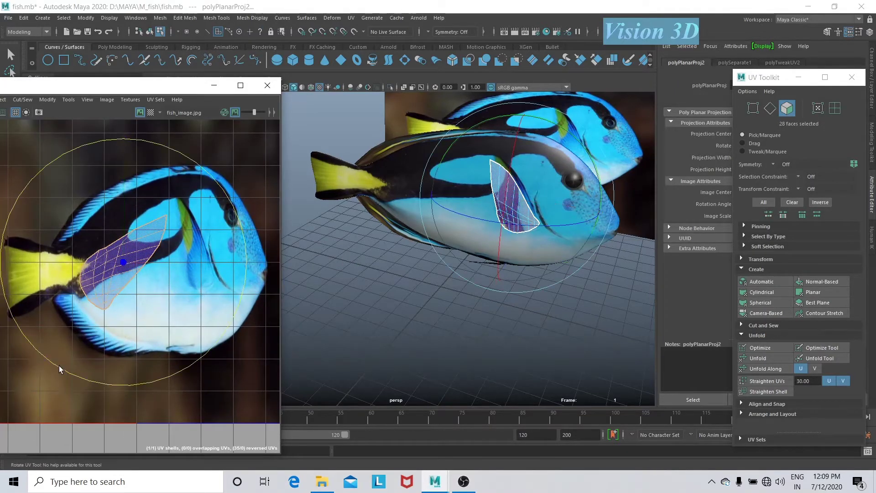
pyautogui.moveTo(59, 365); pyautogui.dragTo(206, 352)
pyautogui.press('r')
pyautogui.moveTo(119, 264); pyautogui.dragTo(197, 252)
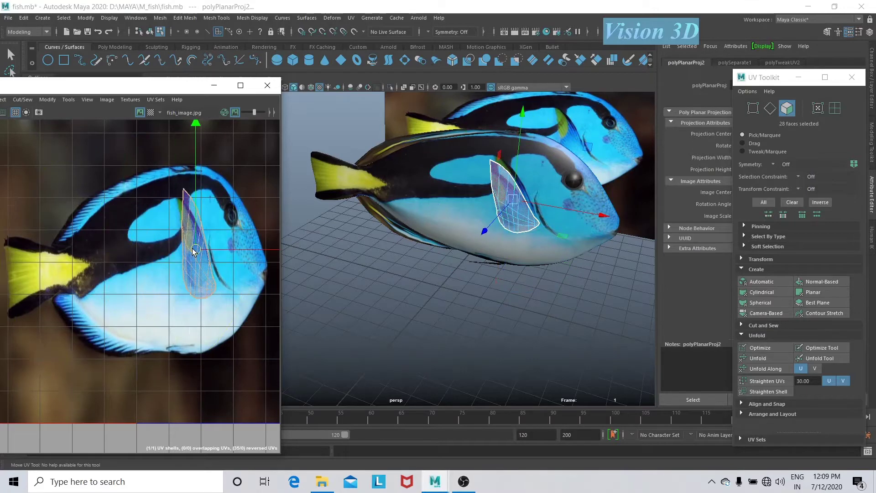
# Refine the fin shell's tilt and width to fit the photo's fin, then deselect
pyautogui.scroll(3, 196, 251)
pyautogui.scroll(-1, 176, 303)
pyautogui.press('e')
pyautogui.moveTo(219, 400); pyautogui.dragTo(232, 388)
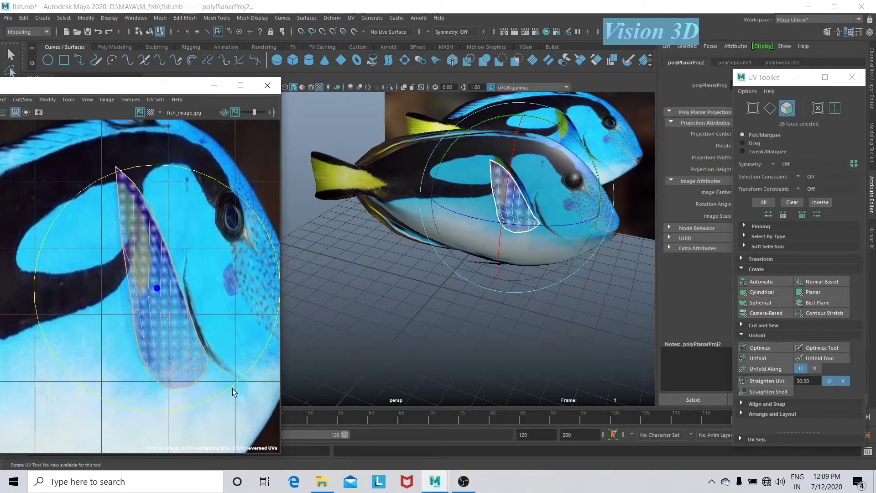
pyautogui.press('r')
pyautogui.moveTo(157, 288); pyautogui.dragTo(145, 294)
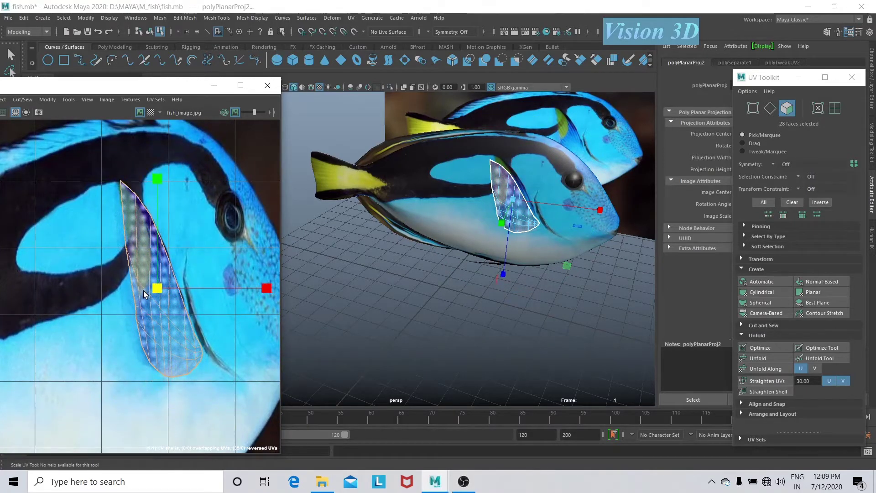
pyautogui.click(543, 319)
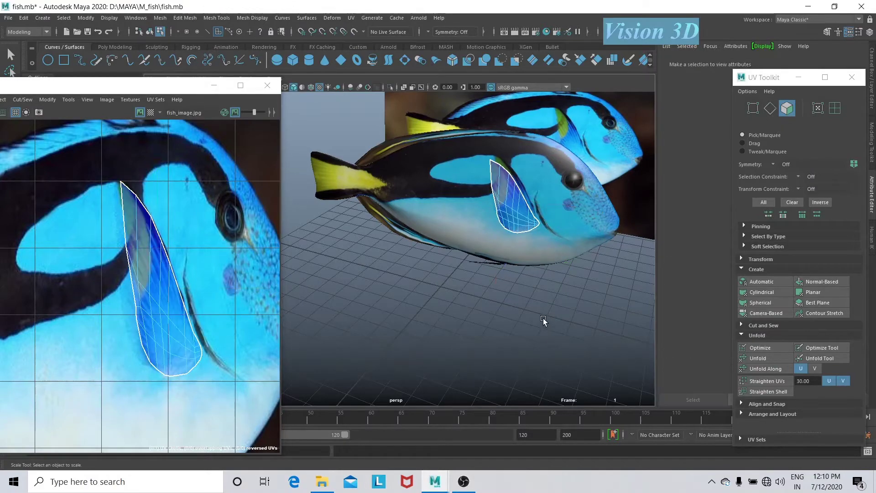
pyautogui.moveTo(543, 319)
pyautogui.keyDown('alt'); pyautogui.mouseDown()
pyautogui.moveTo(502, 338)
pyautogui.moveTo(411, 320)
pyautogui.mouseUp(); pyautogui.keyUp('alt')
# Select the ventral fin's faces, planar-project them, and shrink the resulting UV shell
pyautogui.press('a')
pyautogui.click(427, 219)
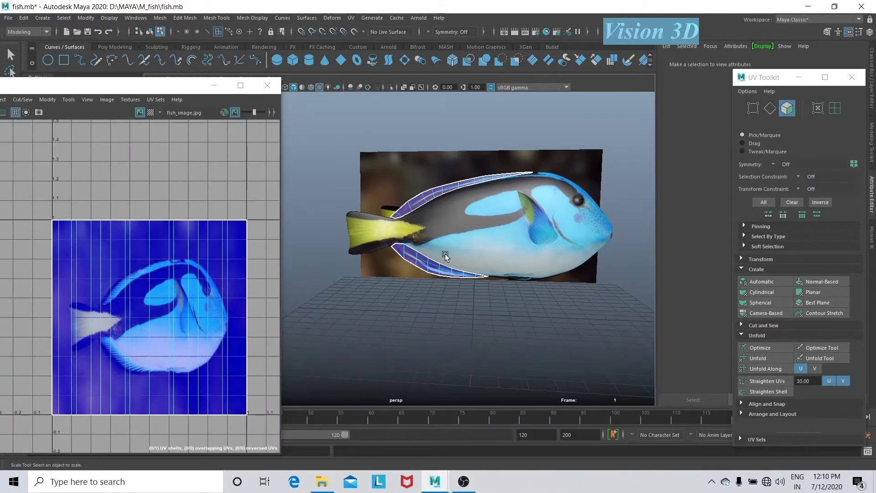
pyautogui.doubleClick(434, 272)
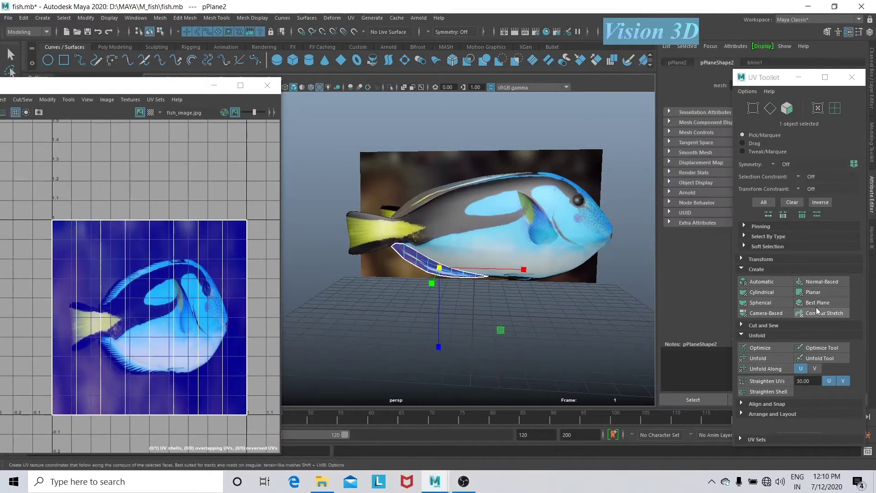
pyautogui.click(814, 292)
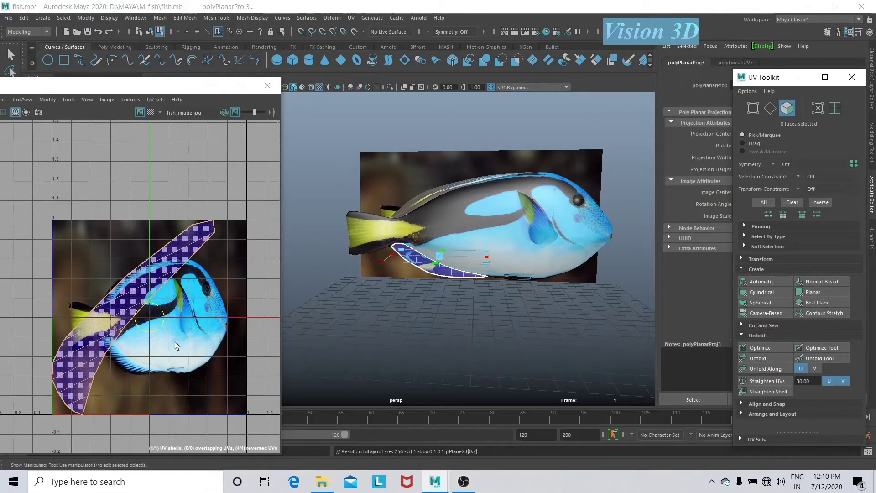
pyautogui.press('r')
pyautogui.moveTo(144, 244); pyautogui.dragTo(123, 234, button='middle')
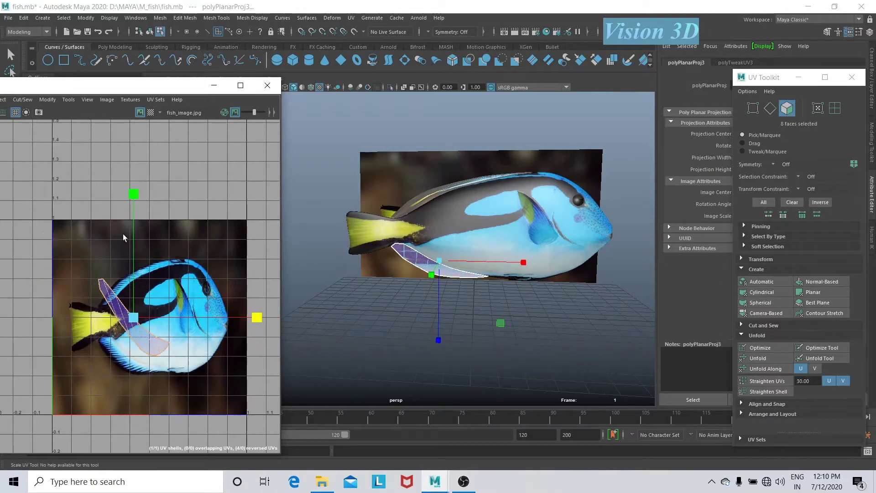
pyautogui.scroll(3, 157, 330)
pyautogui.press('w')
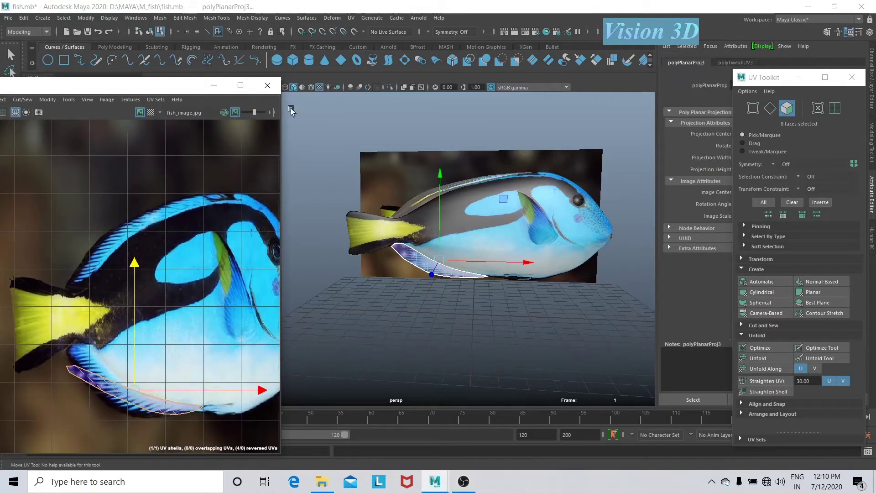
# Drag the ventral fin's tip and inner-edge UV vertices onto the photo's lower fin
pyautogui.moveTo(282, 178); pyautogui.dragTo(358, 178)
pyautogui.scroll(3, 137, 297)
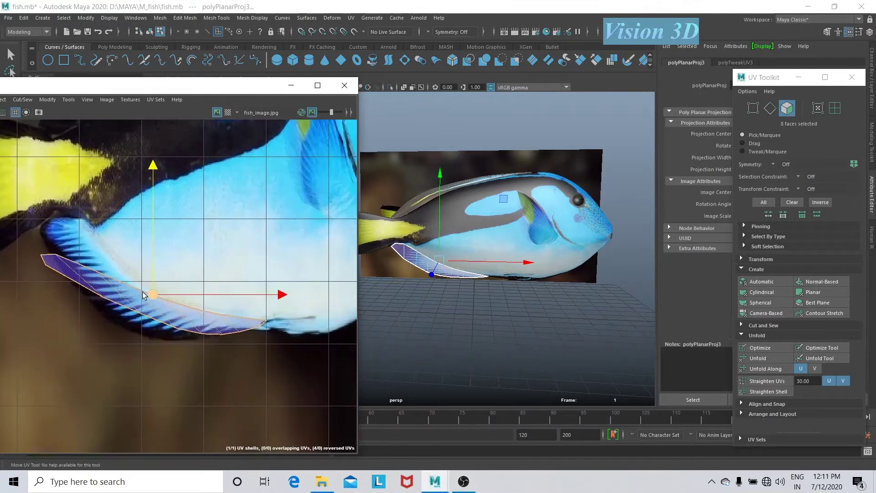
pyautogui.click(86, 298)
pyautogui.moveTo(48, 259); pyautogui.dragTo(53, 226)
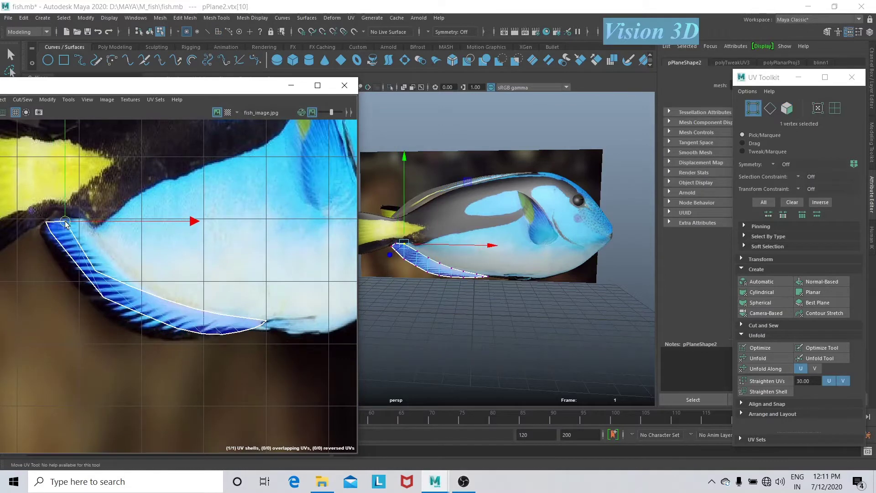
pyautogui.click(47, 231)
pyautogui.moveTo(95, 272); pyautogui.dragTo(102, 257)
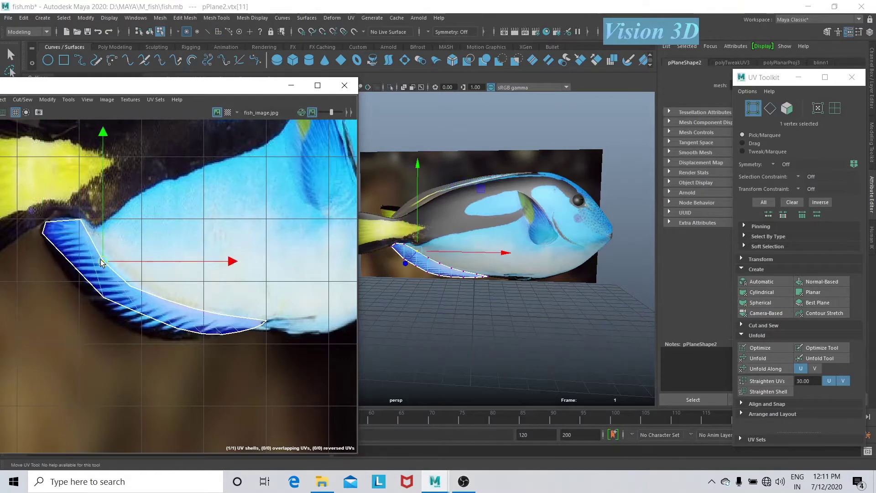
pyautogui.click(104, 298)
pyautogui.moveTo(104, 297); pyautogui.dragTo(88, 297)
pyautogui.click(142, 312)
pyautogui.moveTo(143, 312); pyautogui.dragTo(112, 318)
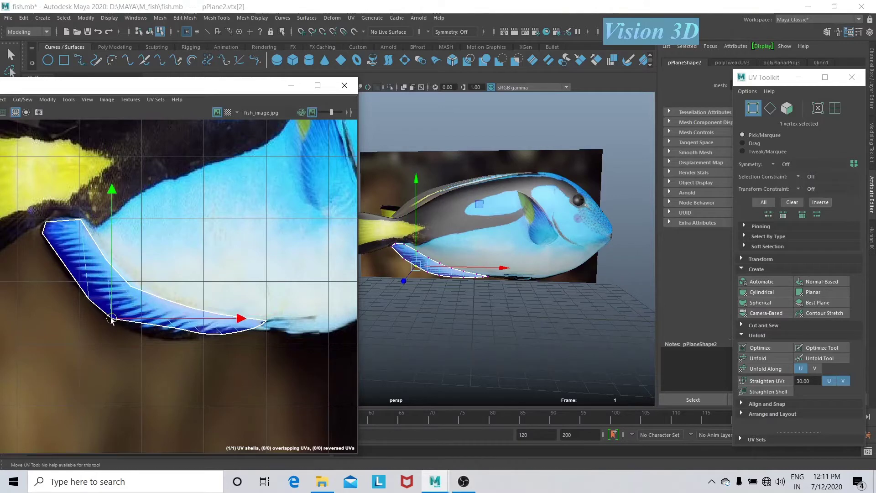
# Align the ventral fin's lower-edge UV vertices along the photo's belly fin edge
pyautogui.moveTo(163, 326); pyautogui.dragTo(146, 336)
pyautogui.click(202, 334)
pyautogui.moveTo(202, 334); pyautogui.dragTo(189, 338)
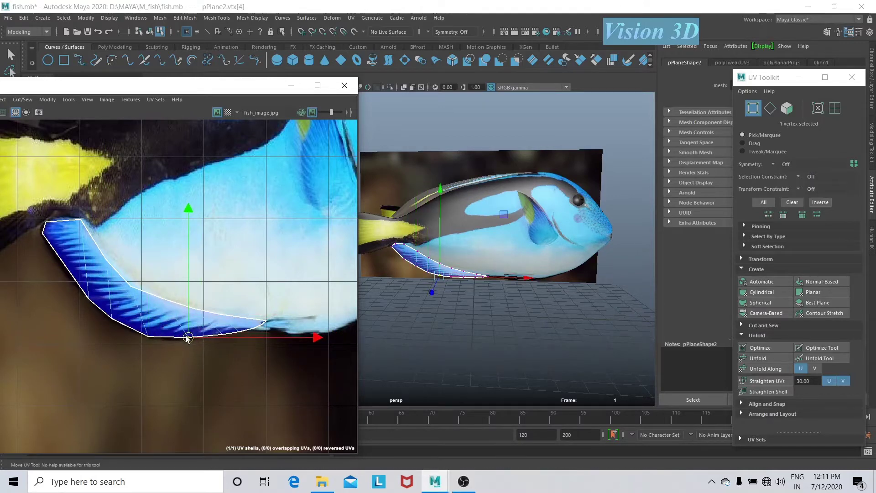
pyautogui.moveTo(254, 356)
pyautogui.mouseDown()
pyautogui.moveTo(236, 334)
pyautogui.moveTo(216, 337)
pyautogui.mouseUp()
pyautogui.click(222, 335)
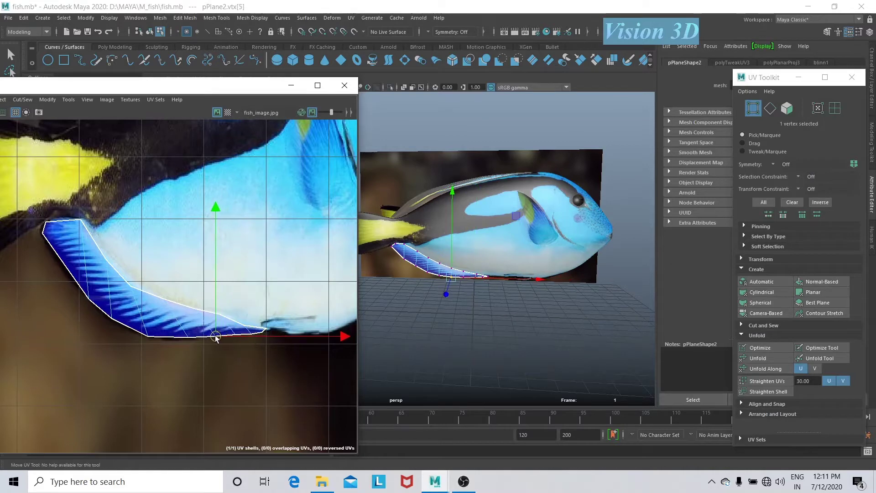
pyautogui.click(212, 318)
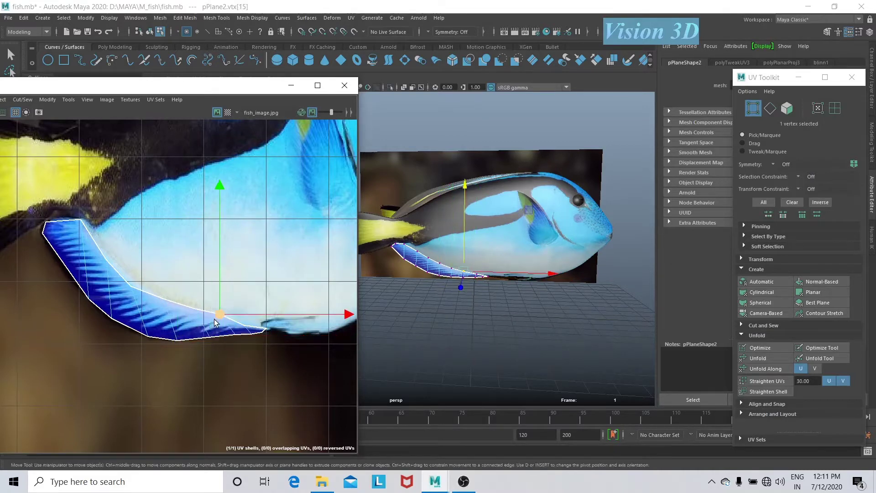
pyautogui.click(157, 303)
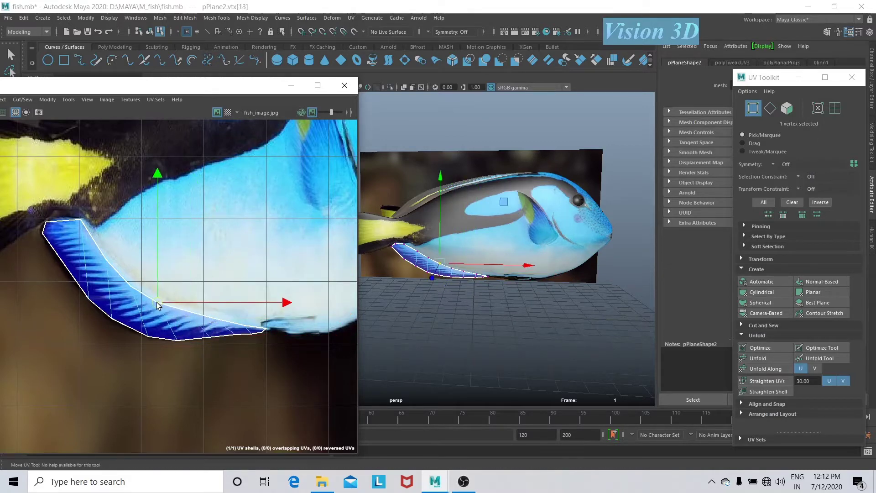
pyautogui.click(484, 183)
# Planar-project the top fin's UVs and move the shell onto the photo's dorsal fin
pyautogui.scroll(5, 551, 321)
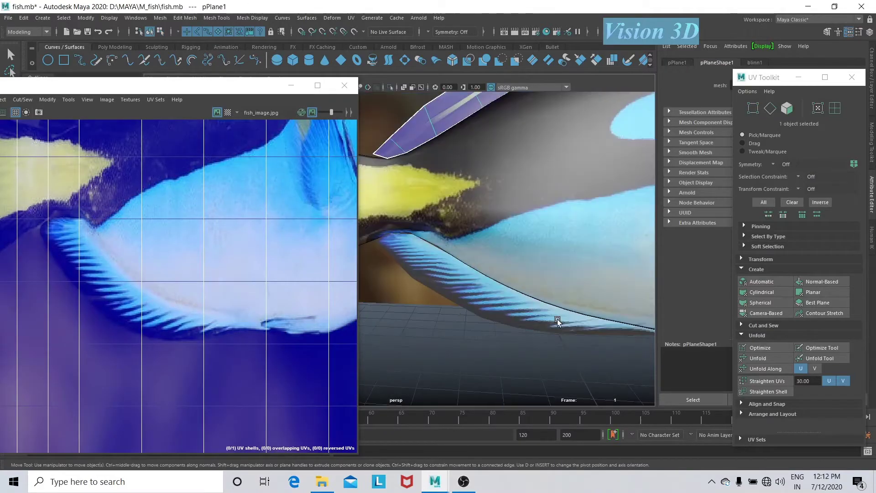
pyautogui.press('f')
pyautogui.click(814, 292)
pyautogui.press('f')
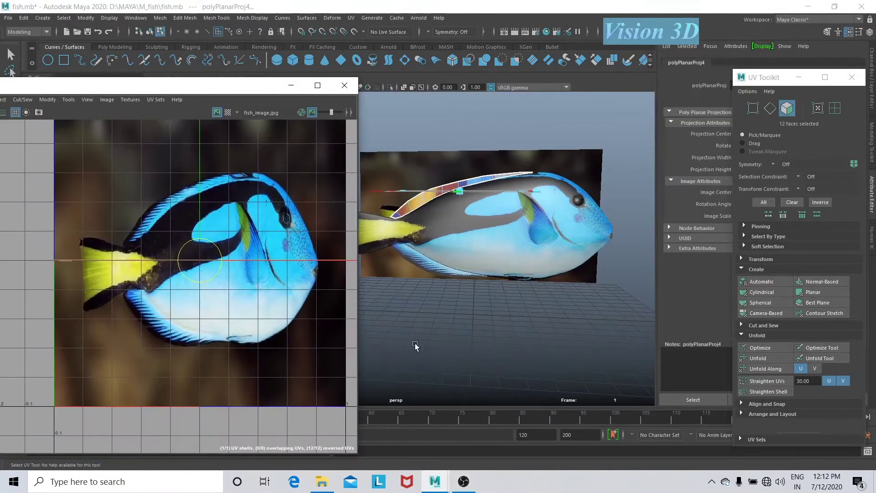
pyautogui.moveTo(182, 319)
pyautogui.mouseDown()
pyautogui.moveTo(137, 364)
pyautogui.moveTo(223, 189)
pyautogui.mouseUp()
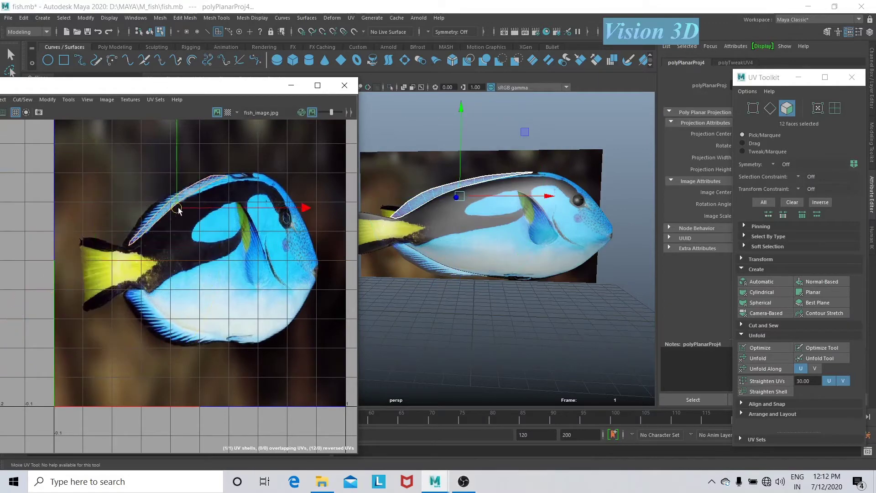
pyautogui.scroll(3, 223, 189)
# In UV vertex mode, reshape the top fin's UV outline along the dorsal fin
pyautogui.rightClick(222, 188)
pyautogui.click(201, 193)
pyautogui.click(20, 359)
pyautogui.moveTo(19, 358); pyautogui.dragTo(43, 323)
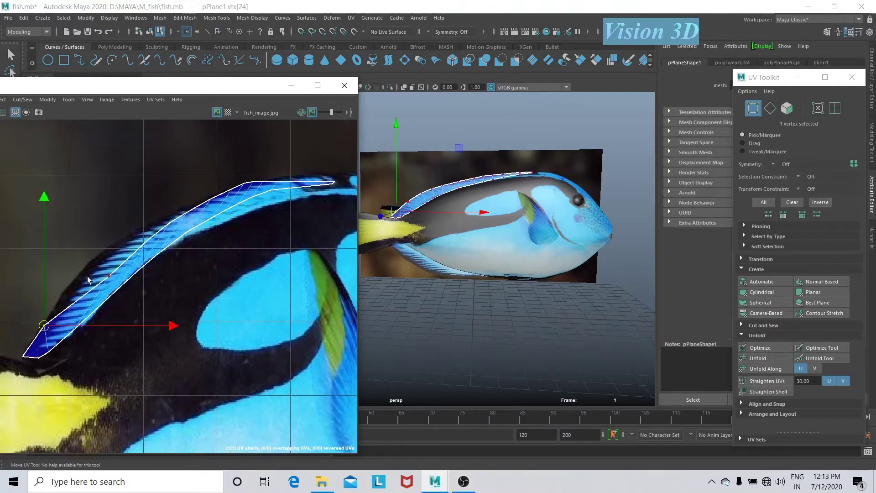
pyautogui.click(170, 222)
pyautogui.click(210, 217)
pyautogui.keyDown('alt'); pyautogui.moveTo(249, 216); pyautogui.dragTo(201, 209, button='middle'); pyautogui.keyUp('alt')
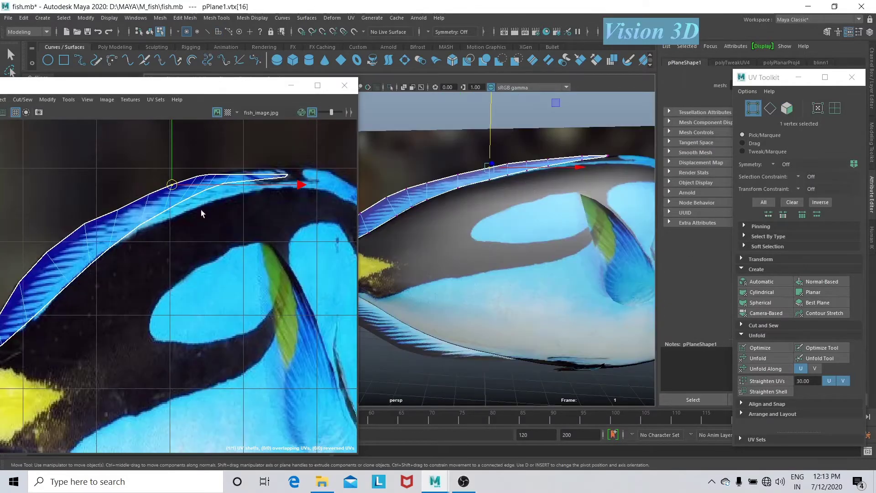
pyautogui.click(237, 181)
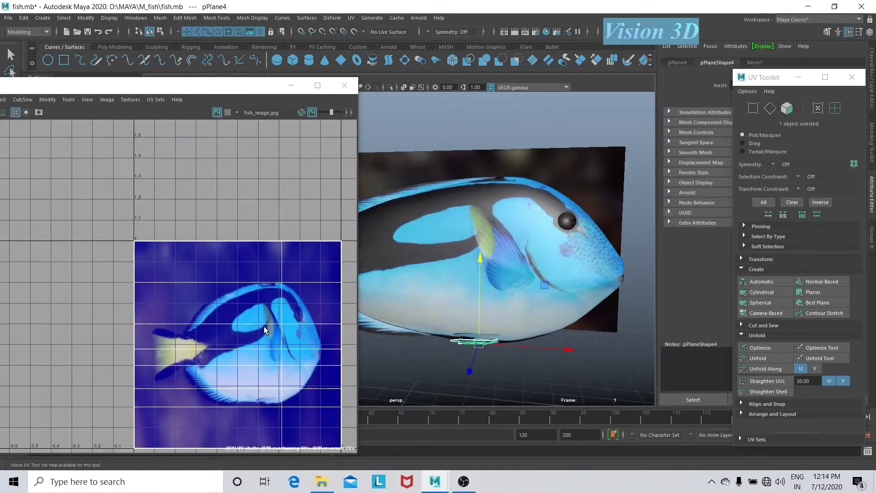
pyautogui.scroll(3, 154, 269)
pyautogui.scroll(5, 125, 299)
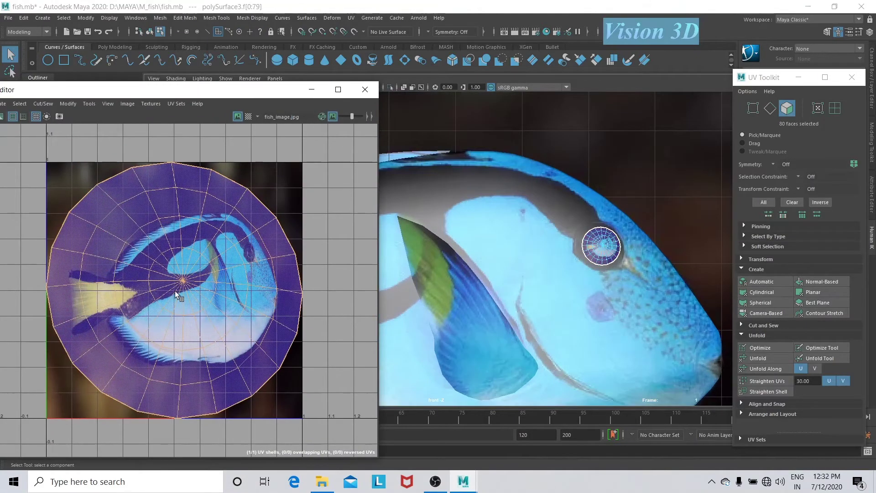
# Narrow the eye UV shell and shift it right over the photo's dark eye
pyautogui.press('r')
pyautogui.press('f')
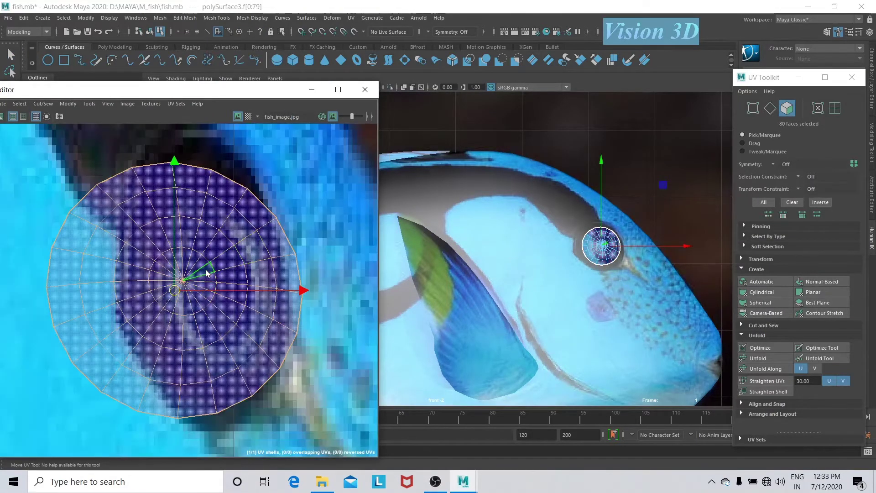
pyautogui.press('r')
pyautogui.scroll(-2, 210, 310)
pyautogui.moveTo(306, 295); pyautogui.dragTo(272, 300)
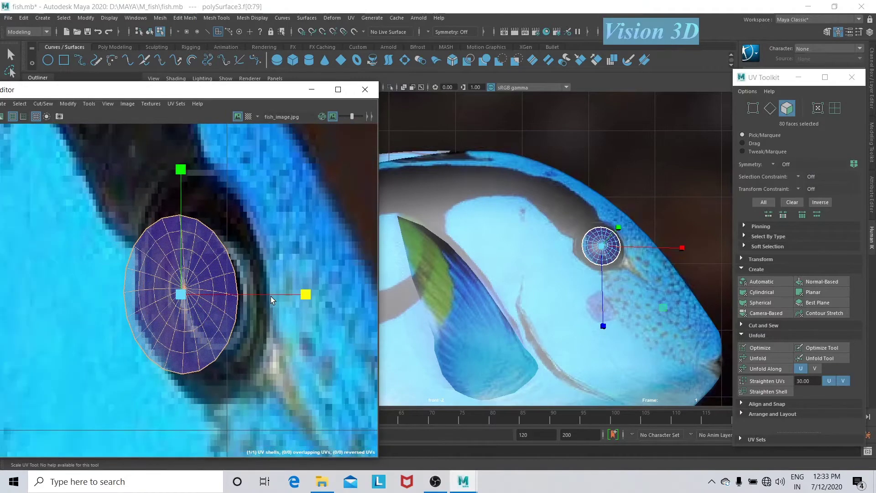
pyautogui.moveTo(185, 299); pyautogui.dragTo(217, 299)
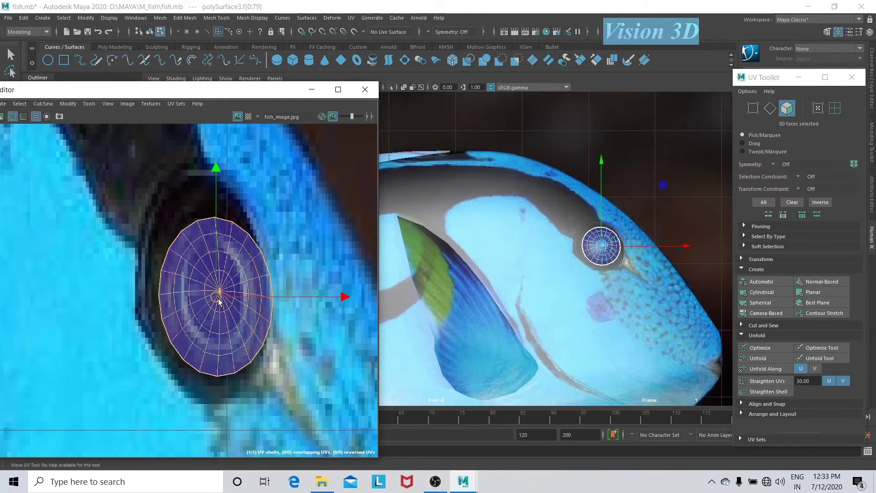
# Reselect the eyeball's UV shell, fine-tune its scale and position, and inspect the textured head
pyautogui.click(640, 137)
pyautogui.press('space')
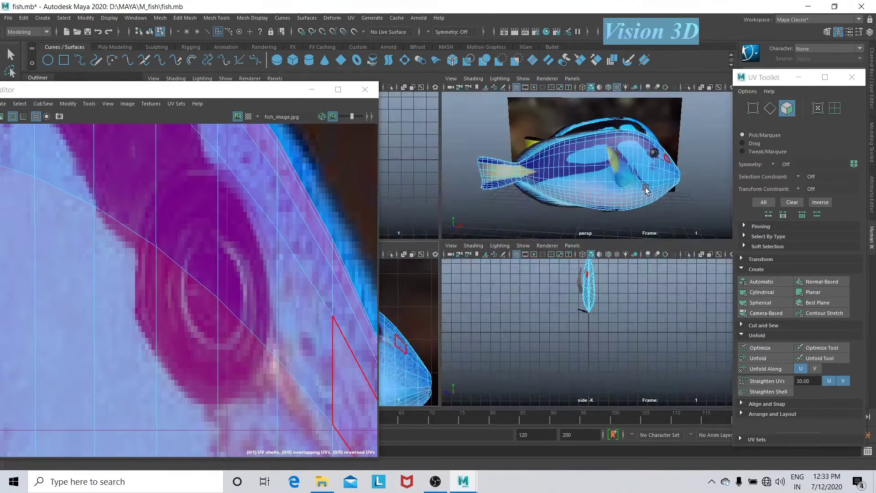
pyautogui.press('space')
pyautogui.keyDown('alt'); pyautogui.moveTo(605, 285); pyautogui.dragTo(607, 255); pyautogui.keyUp('alt')
pyautogui.click(606, 250)
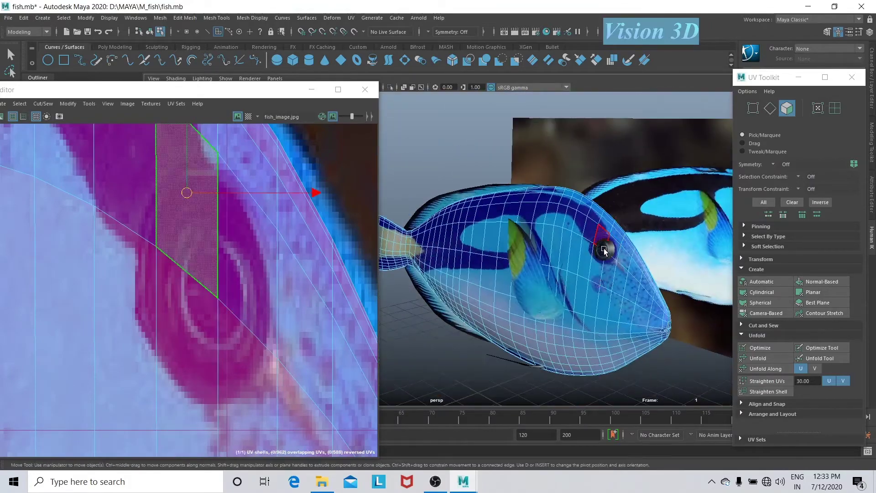
pyautogui.press('w')
pyautogui.moveTo(201, 294); pyautogui.dragTo(183, 299, button='right')
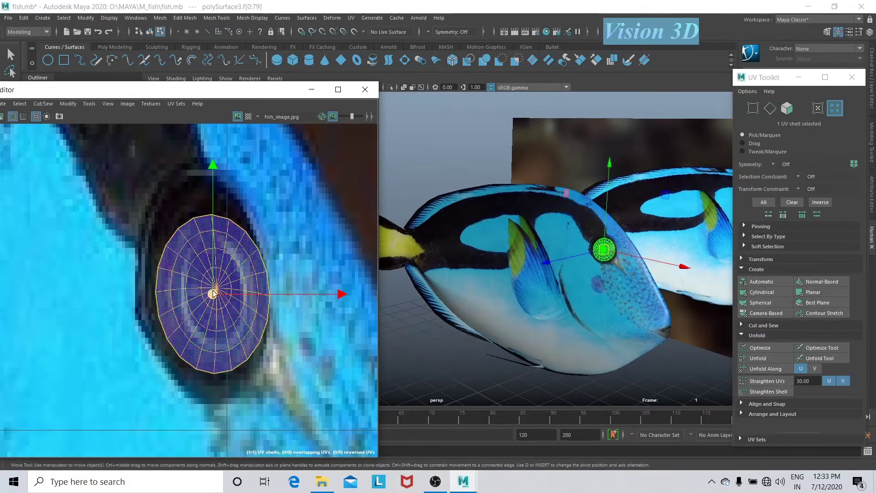
pyautogui.press('r')
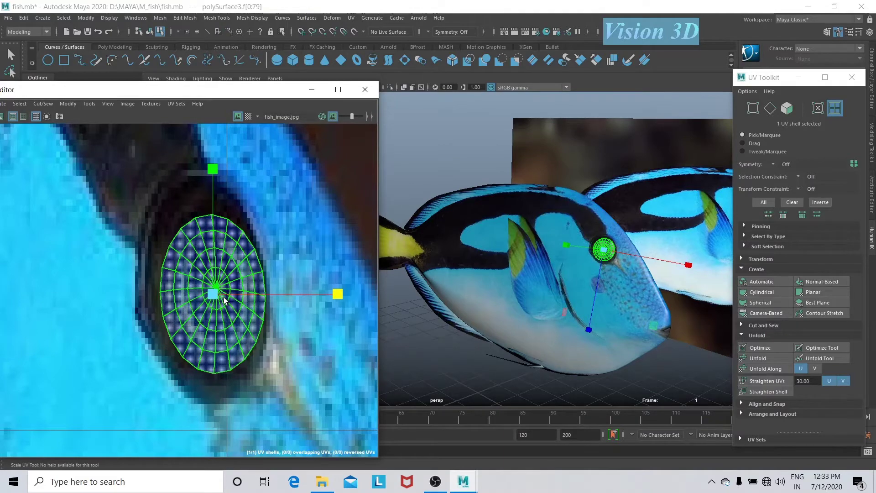
pyautogui.press('w')
pyautogui.moveTo(589, 306)
pyautogui.keyDown('alt'); pyautogui.mouseDown()
pyautogui.moveTo(487, 298)
pyautogui.moveTo(585, 347)
pyautogui.mouseUp(); pyautogui.keyUp('alt')
pyautogui.moveTo(629, 327)
pyautogui.keyDown('alt'); pyautogui.mouseDown()
pyautogui.moveTo(481, 267)
pyautogui.moveTo(626, 268)
pyautogui.mouseUp(); pyautogui.keyUp('alt')
# Select the fish parts and isolate them in the viewport
pyautogui.keyDown('alt'); pyautogui.moveTo(626, 267); pyautogui.dragTo(513, 307, button='right'); pyautogui.keyUp('alt')
pyautogui.keyDown('alt'); pyautogui.moveTo(513, 308); pyautogui.dragTo(466, 307); pyautogui.keyUp('alt')
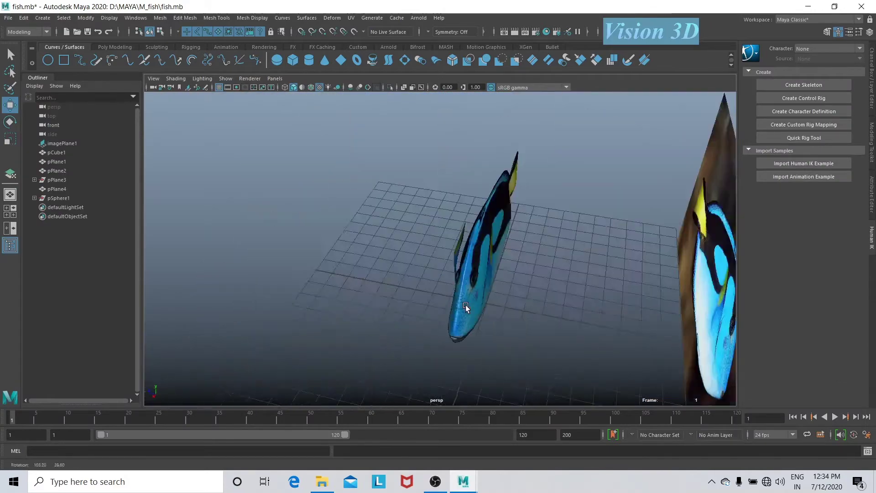
pyautogui.click(466, 307)
pyautogui.hotkey('ctrl', '1')
pyautogui.moveTo(449, 265)
pyautogui.keyDown('alt'); pyautogui.mouseDown()
pyautogui.moveTo(447, 331)
pyautogui.moveTo(522, 285)
pyautogui.mouseUp(); pyautogui.keyUp('alt')
# Mirror the fish body half and other parts to build the fish's other side
pyautogui.click(448, 330)
pyautogui.click(159, 18)
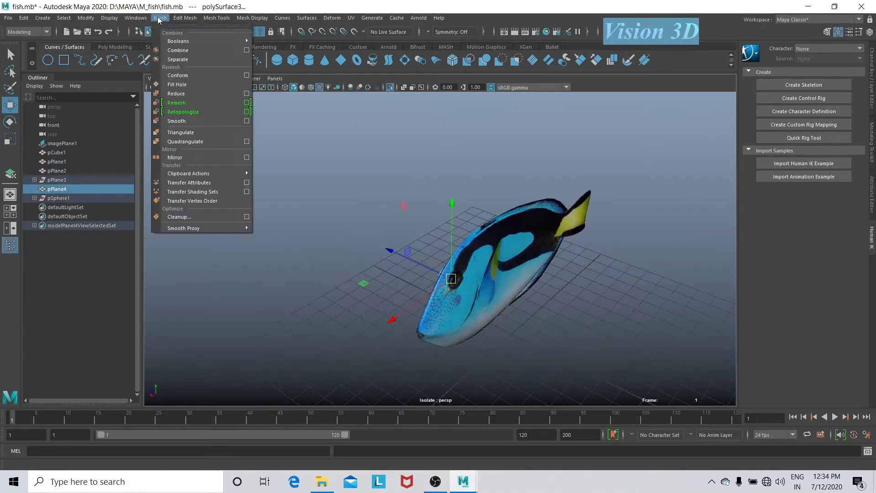
pyautogui.click(175, 157)
pyautogui.click(601, 319)
pyautogui.moveTo(601, 319)
pyautogui.keyDown('alt'); pyautogui.mouseDown()
pyautogui.moveTo(618, 309)
pyautogui.moveTo(590, 333)
pyautogui.moveTo(414, 344)
pyautogui.moveTo(573, 317)
pyautogui.moveTo(401, 347)
pyautogui.moveTo(421, 258)
pyautogui.moveTo(442, 262)
pyautogui.moveTo(364, 206)
pyautogui.moveTo(629, 270)
pyautogui.moveTo(601, 256)
pyautogui.moveTo(452, 253)
pyautogui.moveTo(450, 265)
pyautogui.mouseUp(); pyautogui.keyUp('alt')
pyautogui.moveTo(261, 137); pyautogui.dragTo(685, 352)
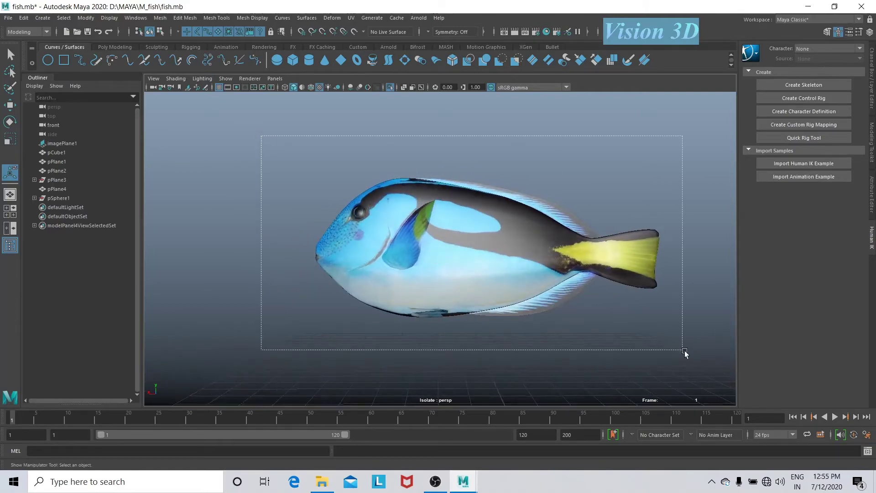
pyautogui.press('g')
pyautogui.moveTo(456, 284)
pyautogui.keyDown('alt'); pyautogui.mouseDown()
pyautogui.moveTo(582, 297)
pyautogui.moveTo(596, 284)
pyautogui.mouseUp(); pyautogui.keyUp('alt')
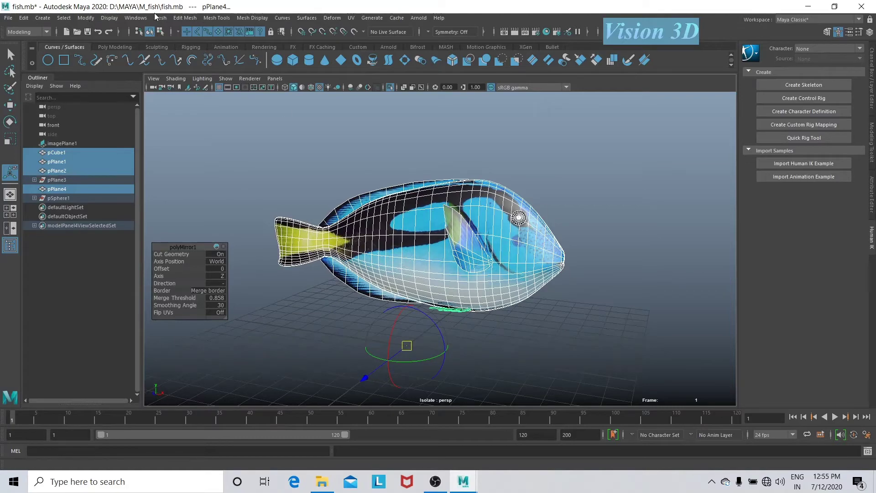
# Combine all the fish parts into the single mesh polySurface1 and select it
pyautogui.click(160, 18)
pyautogui.click(182, 53)
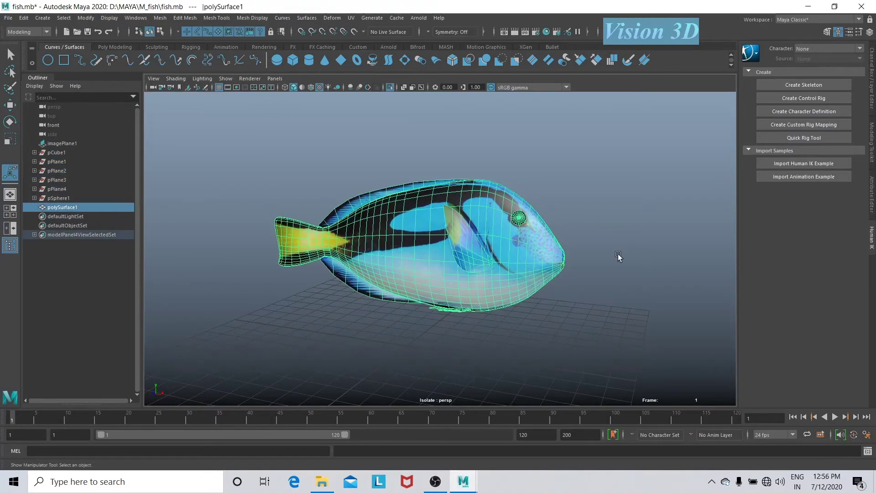
pyautogui.keyDown('alt'); pyautogui.moveTo(618, 257); pyautogui.dragTo(482, 292); pyautogui.keyUp('alt')
pyautogui.click(524, 367)
pyautogui.keyDown('alt'); pyautogui.moveTo(523, 367); pyautogui.dragTo(551, 376); pyautogui.keyUp('alt')
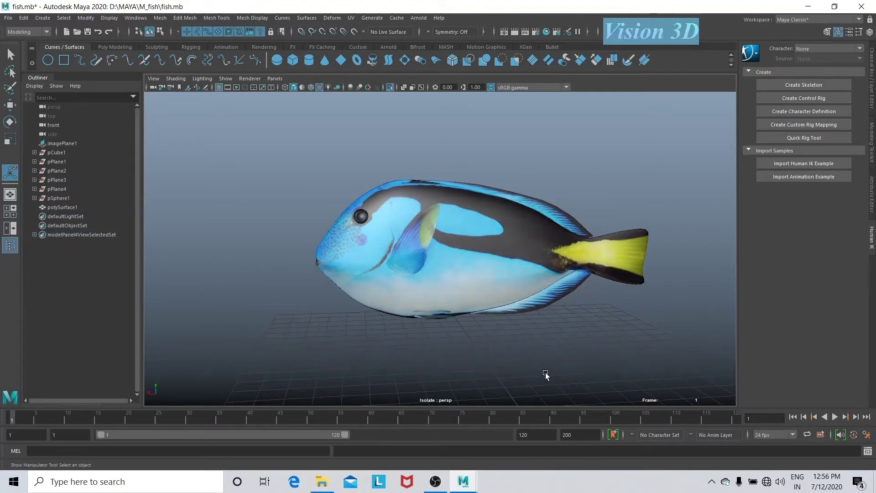
pyautogui.click(483, 278)
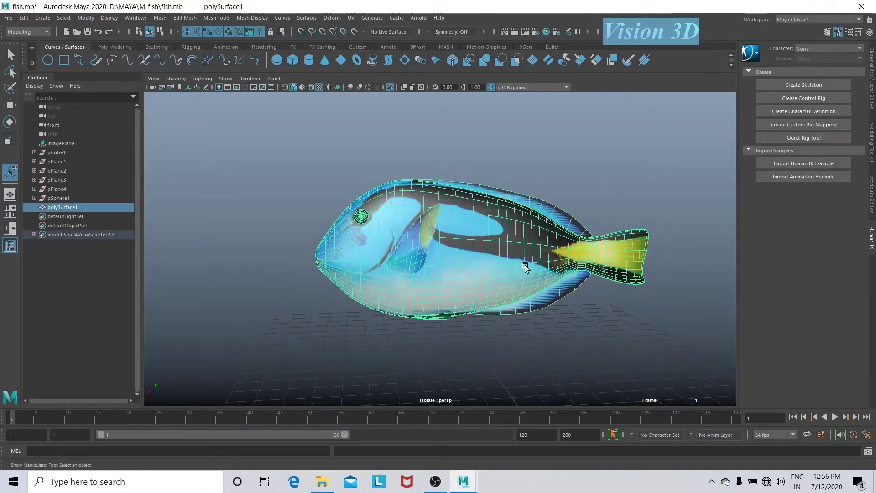
# Add a sine deformer to the fish and expand sine1 in the Channel Box
pyautogui.click(336, 19)
pyautogui.moveTo(356, 164)
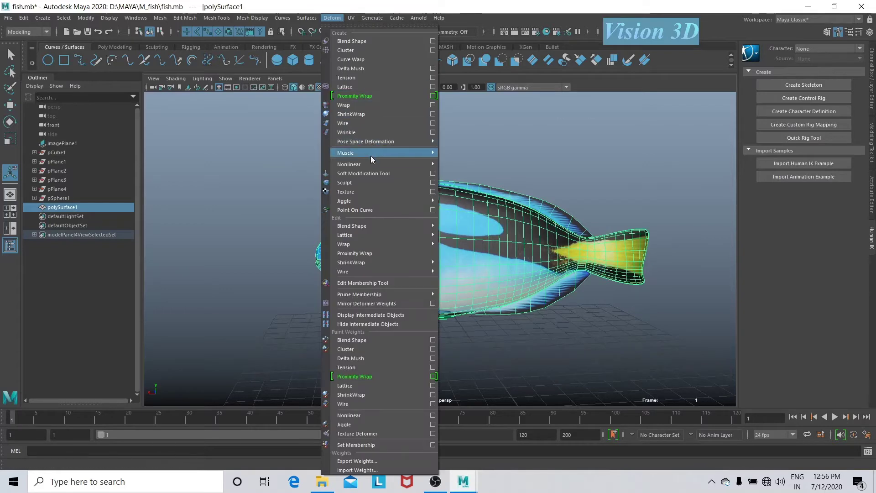
pyautogui.click(464, 182)
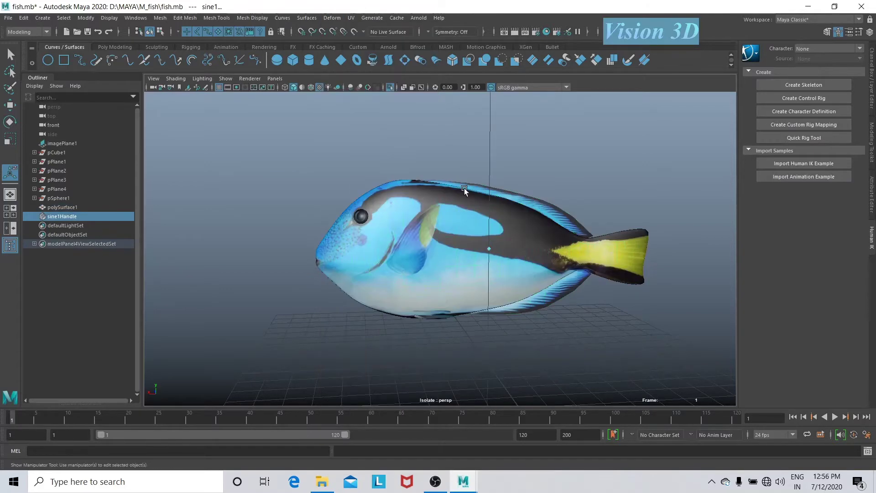
pyautogui.press('f')
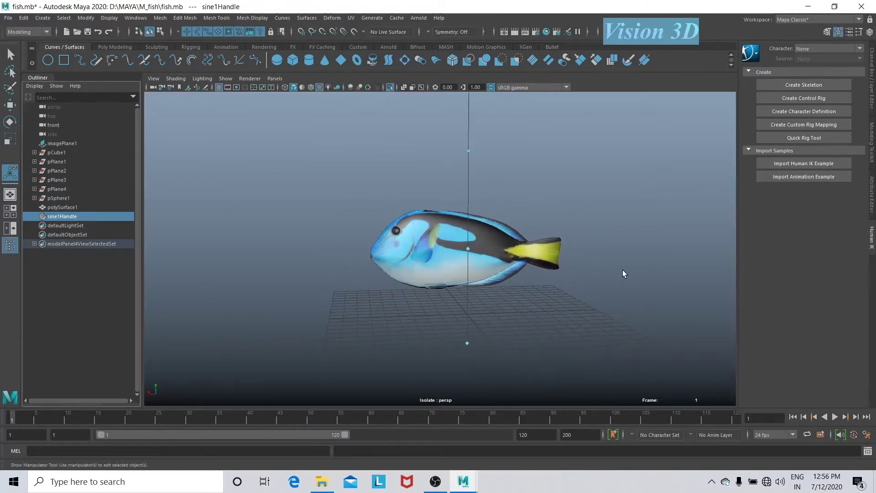
pyautogui.keyDown('alt'); pyautogui.moveTo(624, 274); pyautogui.dragTo(401, 273); pyautogui.keyUp('alt')
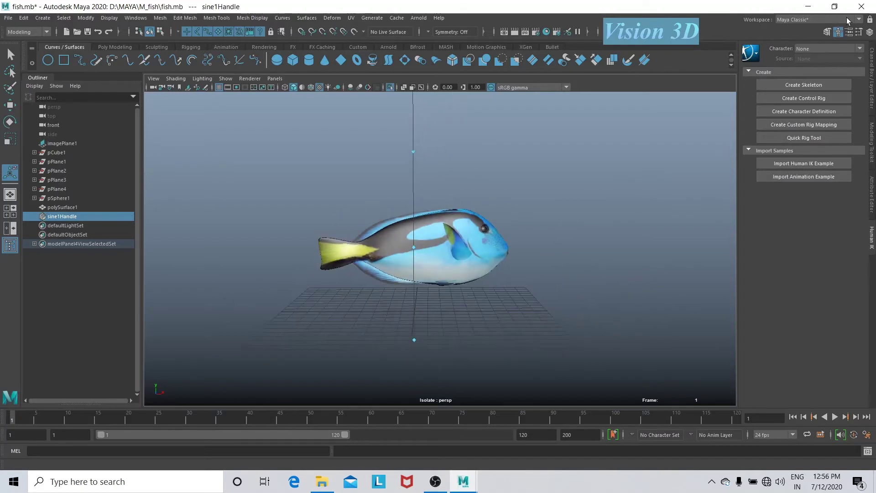
pyautogui.click(849, 32)
pyautogui.click(870, 32)
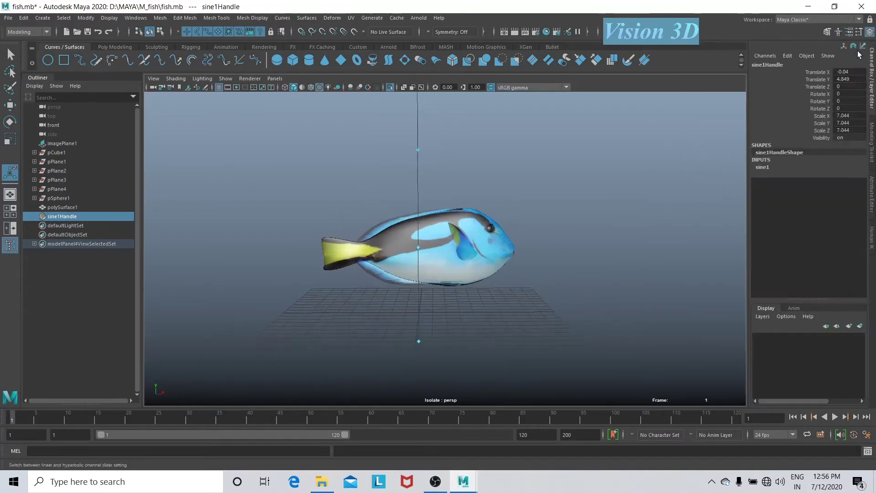
pyautogui.click(765, 167)
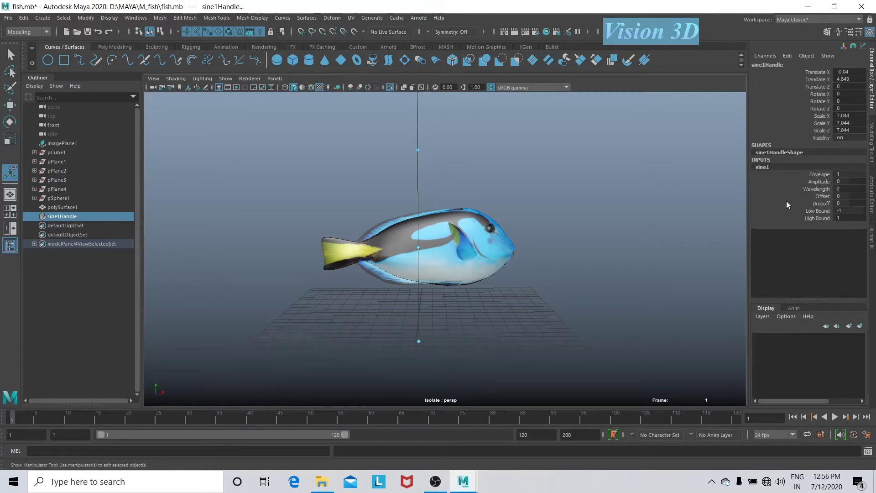
# Try sine1 Amplitude values 1, 0, then 1 again to see the fish bend
pyautogui.press('e')
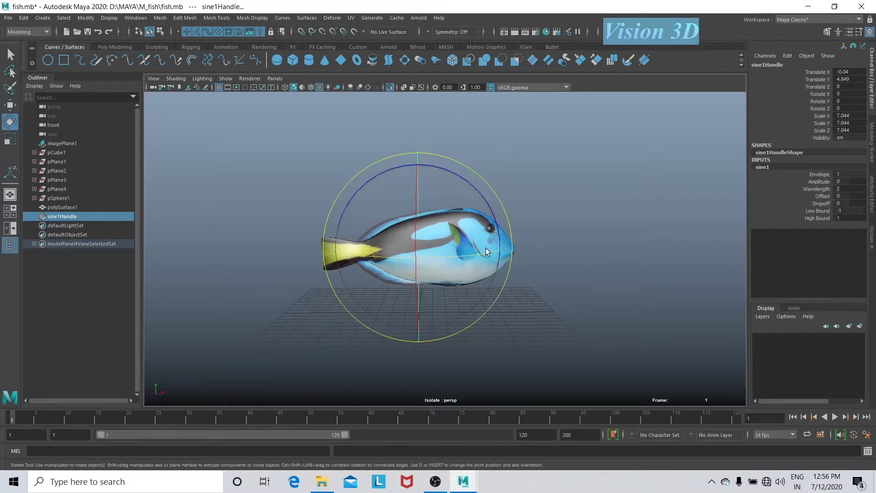
pyautogui.press('w')
pyautogui.scroll(4, 471, 237)
pyautogui.scroll(2, 470, 236)
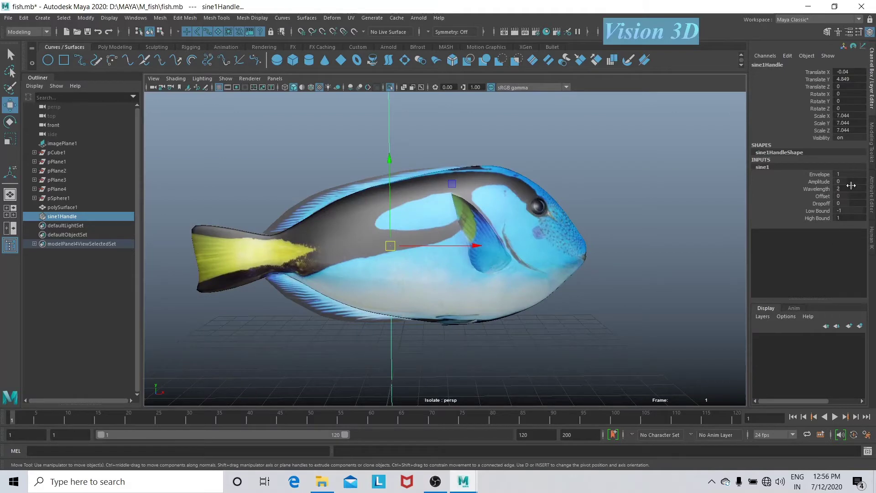
pyautogui.write('1')
pyautogui.press('Return')
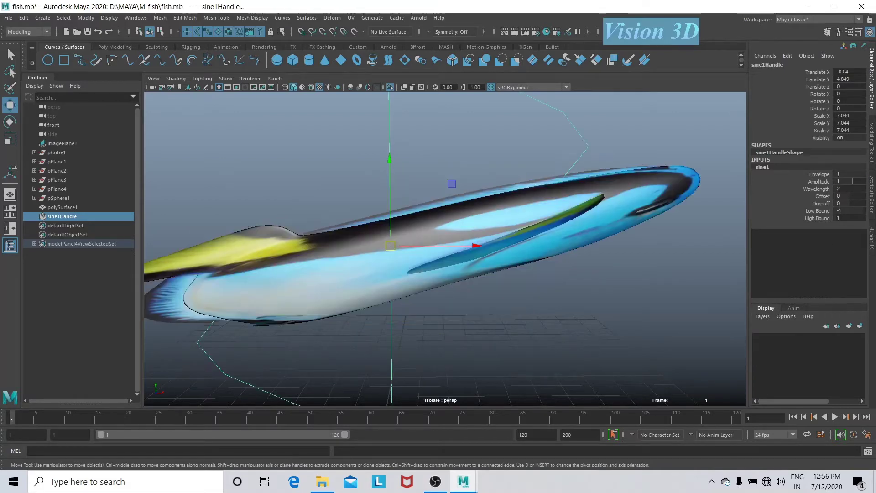
pyautogui.write('0')
pyautogui.press('Return')
pyautogui.write('1')
pyautogui.press('Return')
pyautogui.keyDown('alt'); pyautogui.moveTo(725, 194); pyautogui.dragTo(716, 228); pyautogui.keyUp('alt')
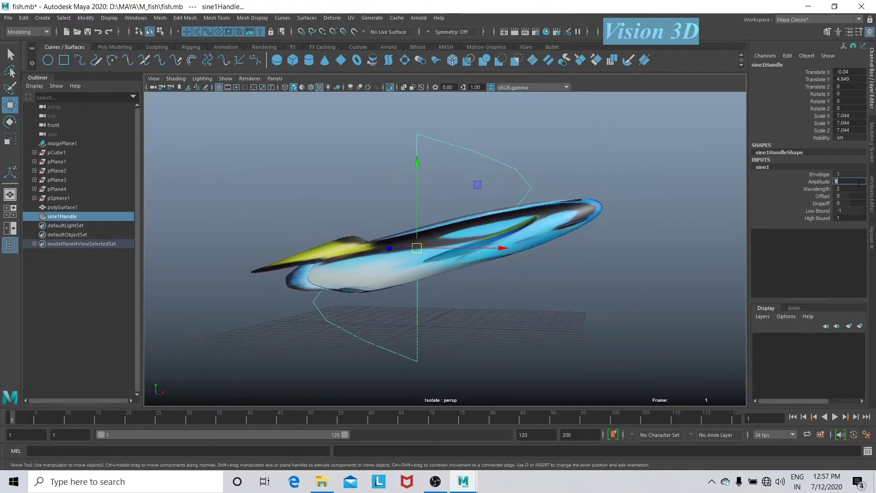
pyautogui.write('0.2')
# Set Amplitude to 0.2 and rotate the sine handle 90 degrees so the wave follows the body
pyautogui.press('Return')
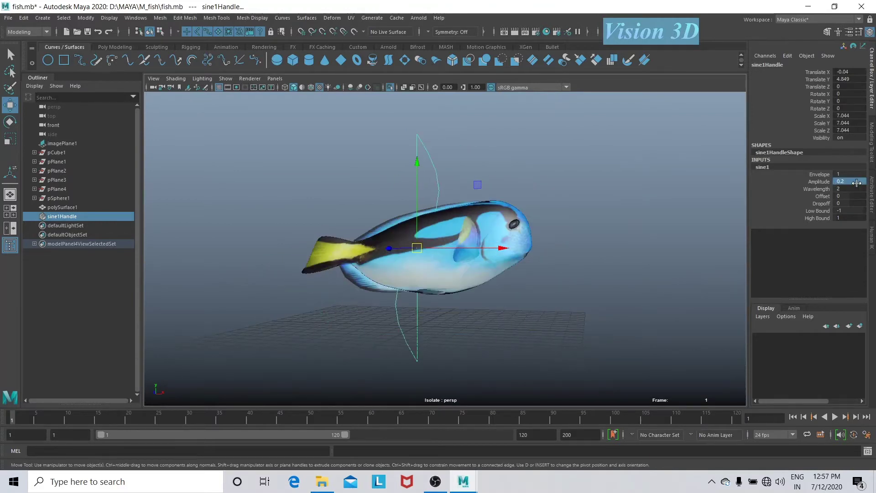
pyautogui.press('e')
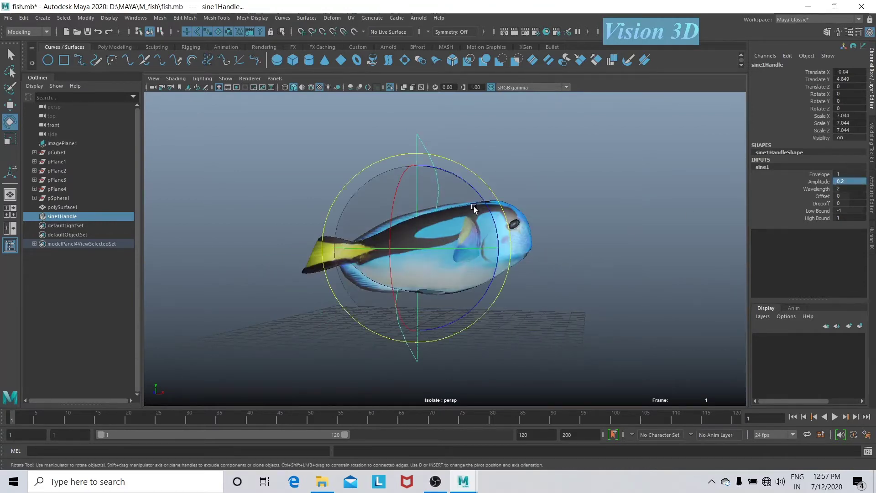
pyautogui.moveTo(544, 256)
pyautogui.keyDown('alt'); pyautogui.mouseDown()
pyautogui.moveTo(427, 245)
pyautogui.moveTo(383, 256)
pyautogui.moveTo(574, 260)
pyautogui.mouseUp(); pyautogui.keyUp('alt')
pyautogui.moveTo(404, 265)
pyautogui.mouseDown()
pyautogui.moveTo(408, 220)
pyautogui.moveTo(441, 157)
pyautogui.mouseUp()
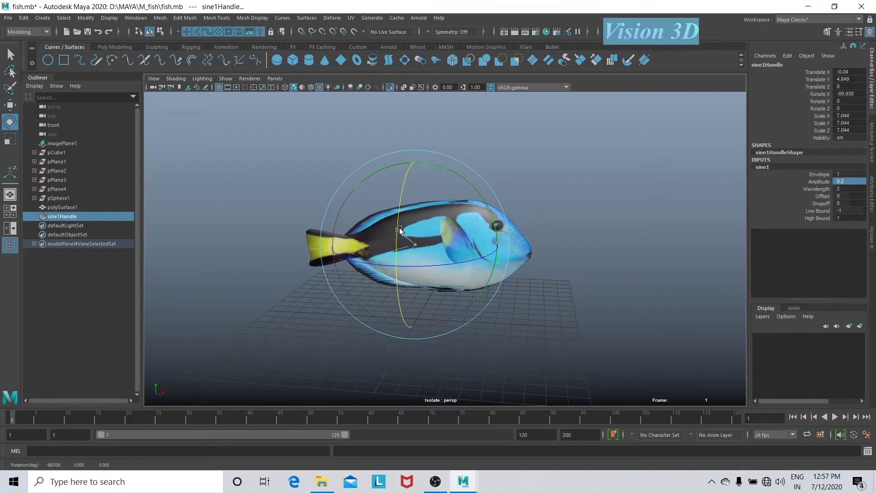
pyautogui.write('90')
pyautogui.press('Return')
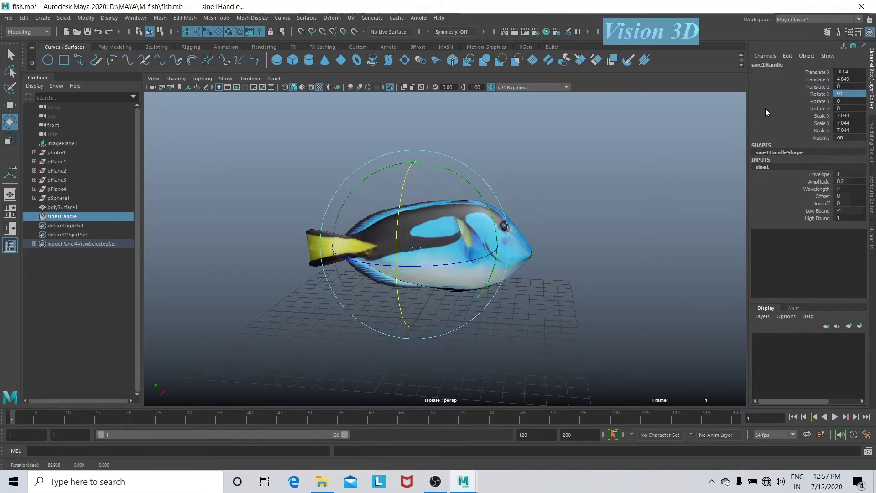
pyautogui.moveTo(549, 288)
pyautogui.keyDown('alt'); pyautogui.mouseDown()
pyautogui.moveTo(497, 321)
pyautogui.moveTo(554, 297)
pyautogui.moveTo(415, 283)
pyautogui.moveTo(510, 281)
pyautogui.moveTo(582, 250)
pyautogui.moveTo(536, 297)
pyautogui.mouseUp(); pyautogui.keyUp('alt')
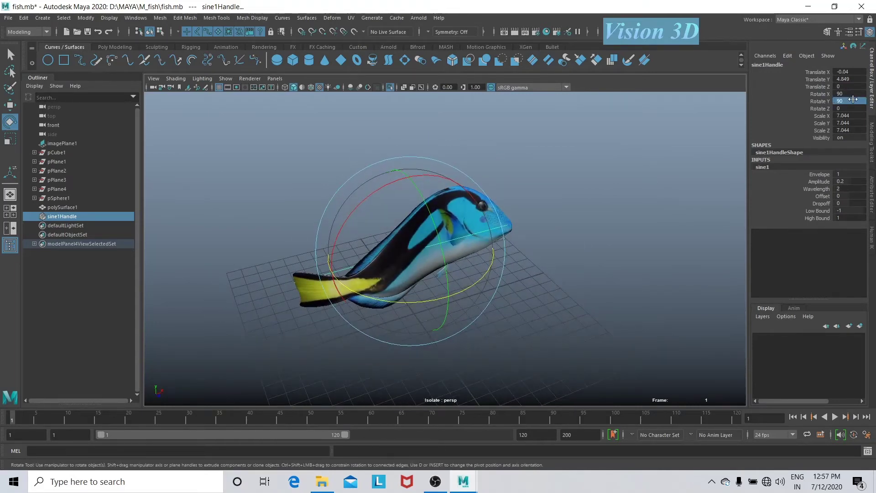
pyautogui.moveTo(666, 348)
pyautogui.keyDown('alt'); pyautogui.mouseDown()
pyautogui.moveTo(522, 333)
pyautogui.moveTo(546, 334)
pyautogui.mouseUp(); pyautogui.keyUp('alt')
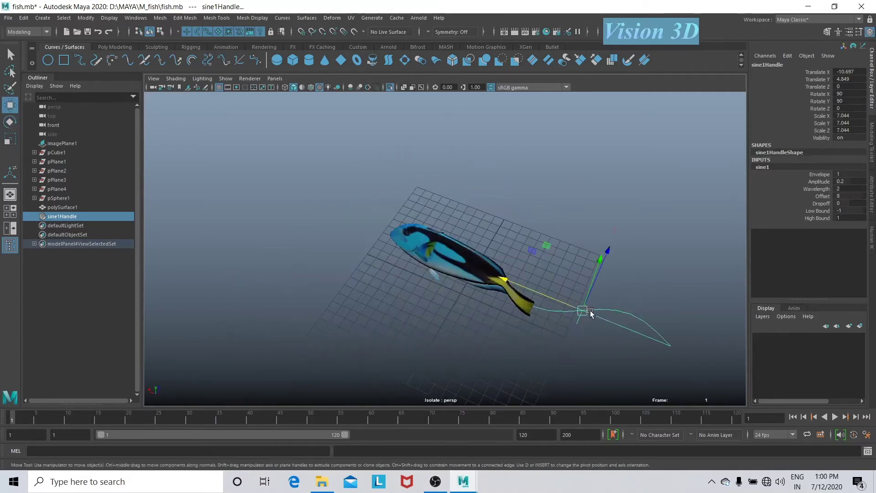
# Move the sine handle along the fish's length and set Amplitude to 0.1
pyautogui.moveTo(543, 296); pyautogui.dragTo(499, 276)
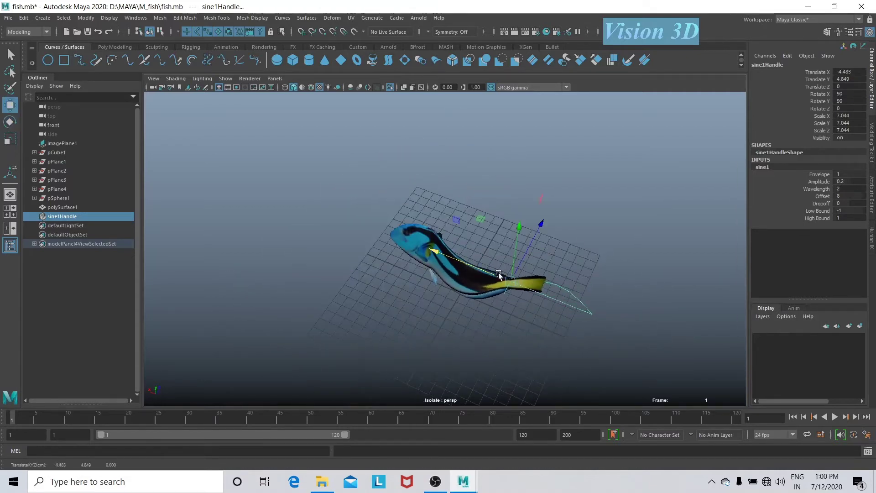
pyautogui.moveTo(651, 280)
pyautogui.keyDown('alt'); pyautogui.mouseDown()
pyautogui.moveTo(635, 317)
pyautogui.moveTo(645, 310)
pyautogui.mouseUp(); pyautogui.keyUp('alt')
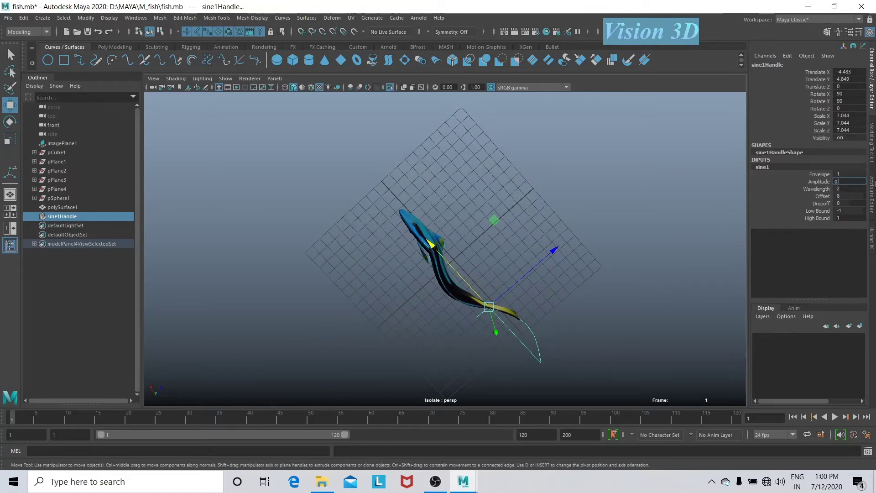
pyautogui.write('.1')
pyautogui.press('Return')
# Try sine Offset values 4 and 1, then settle on Offset 0
pyautogui.keyDown('alt'); pyautogui.moveTo(616, 260); pyautogui.dragTo(540, 172); pyautogui.keyUp('alt')
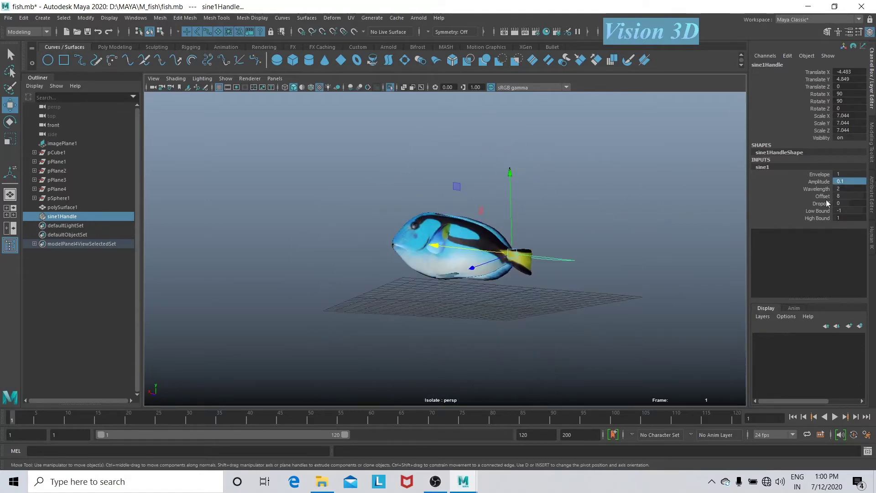
pyautogui.write('4')
pyautogui.press('Return')
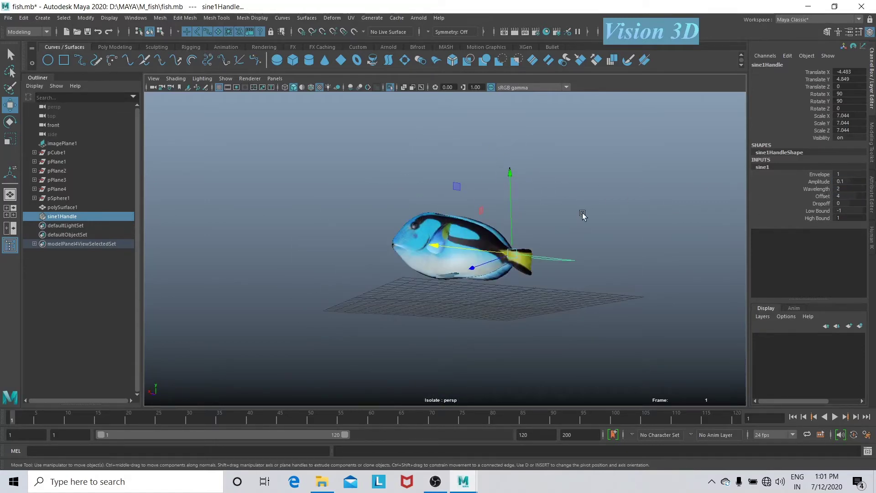
pyautogui.moveTo(520, 251)
pyautogui.keyDown('alt'); pyautogui.mouseDown()
pyautogui.moveTo(574, 279)
pyautogui.moveTo(522, 244)
pyautogui.mouseUp(); pyautogui.keyUp('alt')
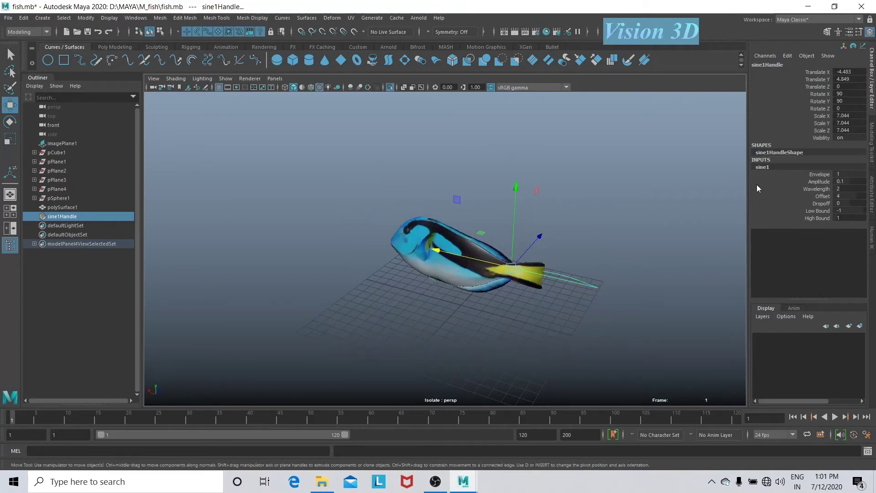
pyautogui.press('Return')
pyautogui.keyDown('alt'); pyautogui.moveTo(544, 256); pyautogui.dragTo(583, 280); pyautogui.keyUp('alt')
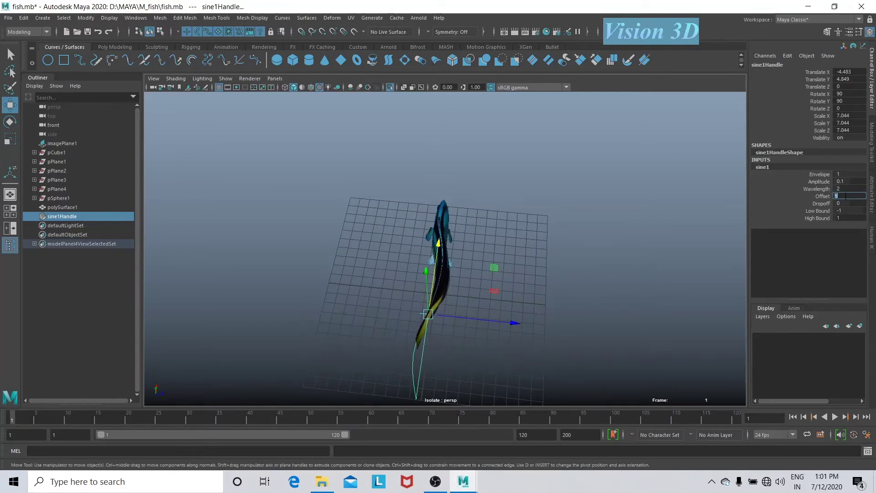
pyautogui.press('Return')
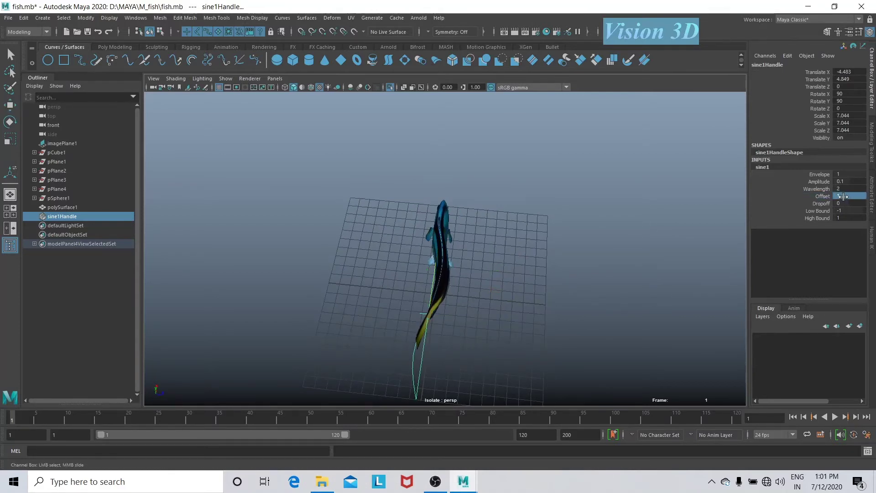
pyautogui.moveTo(848, 196); pyautogui.dragTo(850, 196, button='middle')
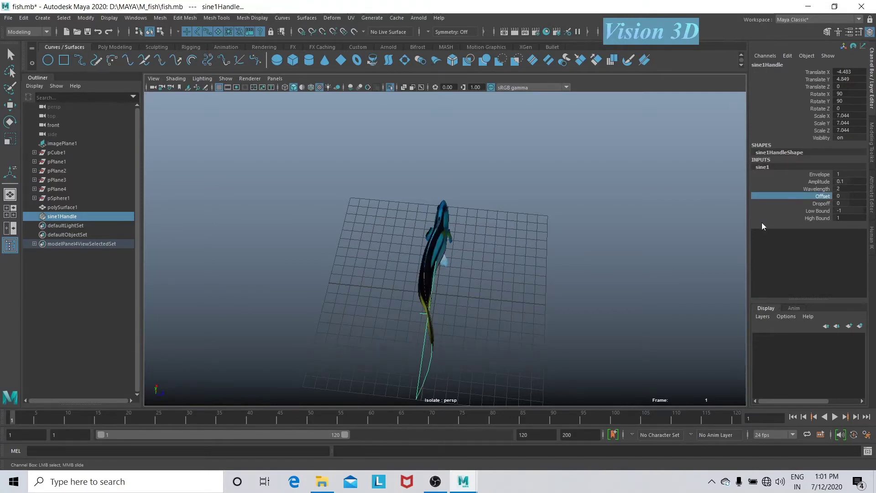
# Key the sine Offset at frame 1 and again at a later frame with value 1
pyautogui.rightClick(823, 195)
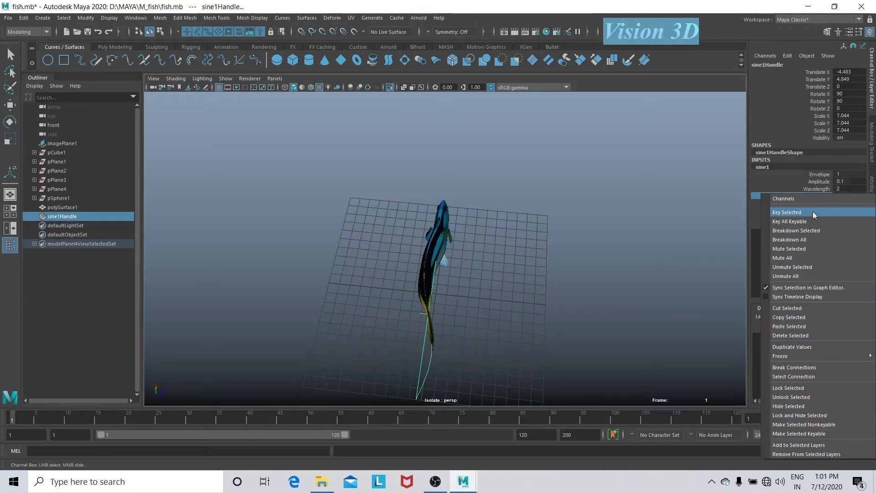
pyautogui.click(812, 212)
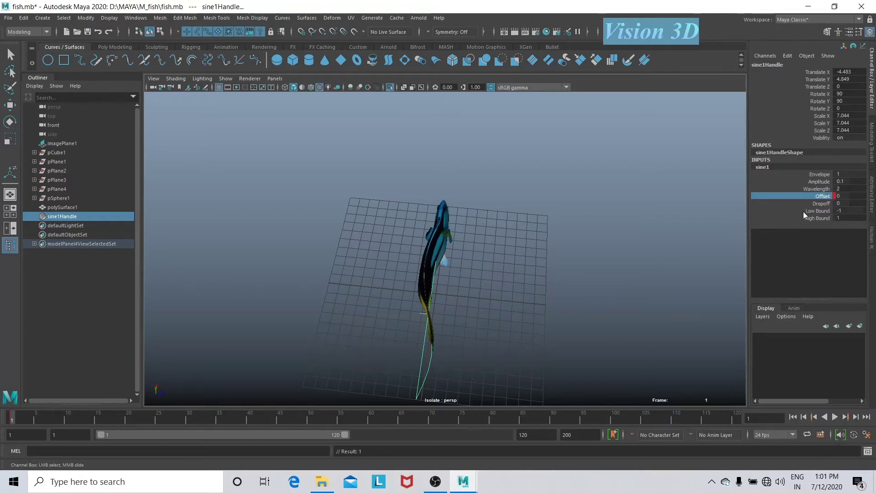
pyautogui.click(94, 418)
pyautogui.write('1')
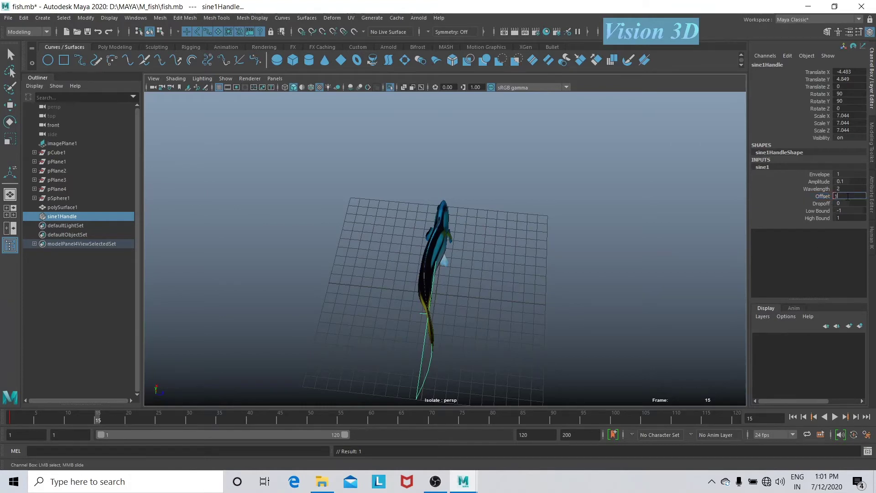
pyautogui.press('Return')
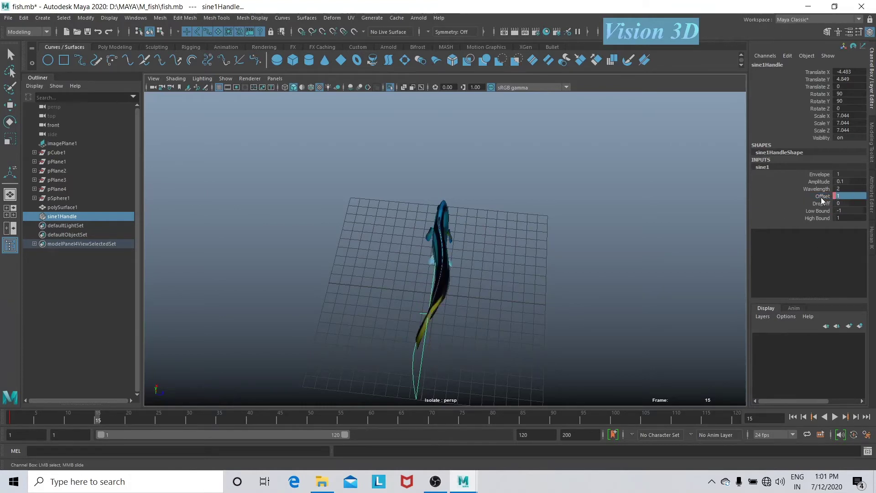
pyautogui.rightClick(820, 197)
pyautogui.click(827, 204)
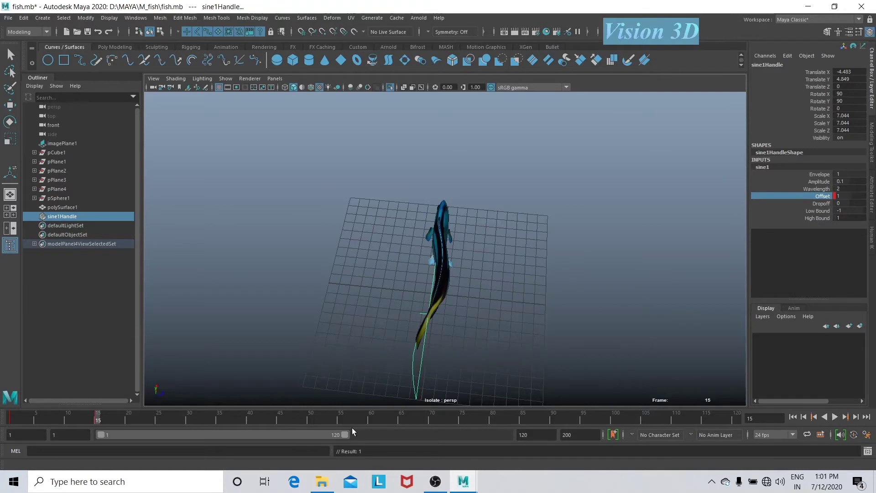
# Shorten the playback range and play back the wave animation
pyautogui.moveTo(325, 435); pyautogui.dragTo(127, 441)
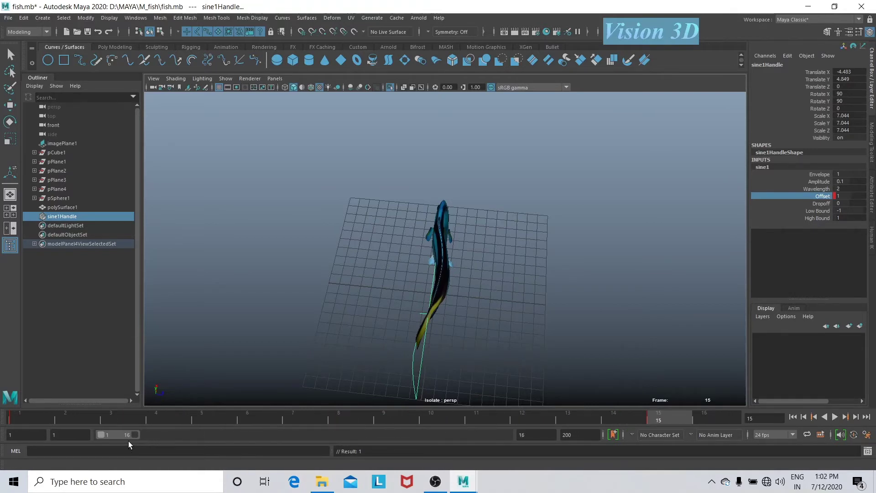
pyautogui.click(833, 417)
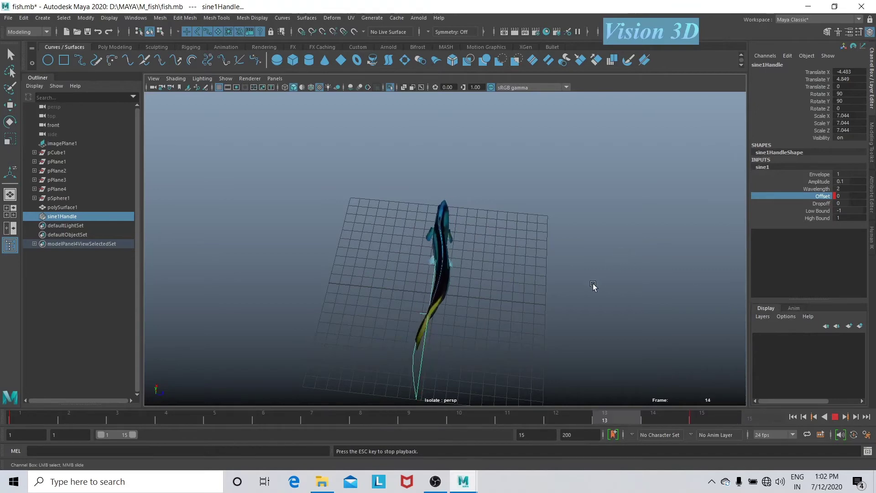
pyautogui.moveTo(513, 313)
pyautogui.keyDown('alt'); pyautogui.mouseDown()
pyautogui.moveTo(478, 318)
pyautogui.moveTo(474, 341)
pyautogui.mouseUp(); pyautogui.keyUp('alt')
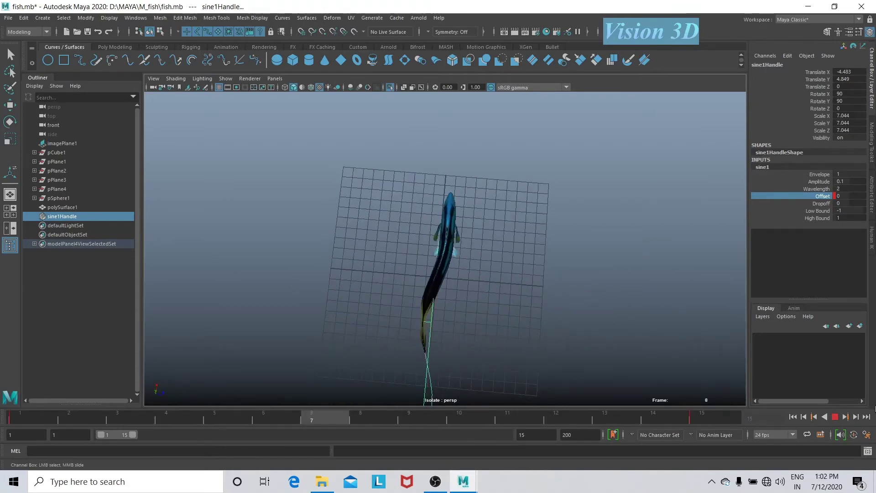
pyautogui.click(837, 415)
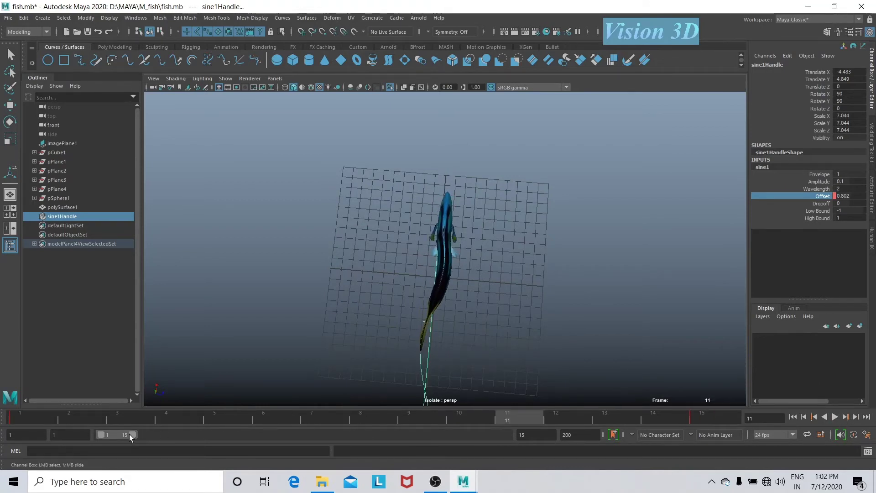
# Extend the range to frame 32 and key Offset 2 at frame 30
pyautogui.moveTo(132, 434); pyautogui.dragTo(167, 434)
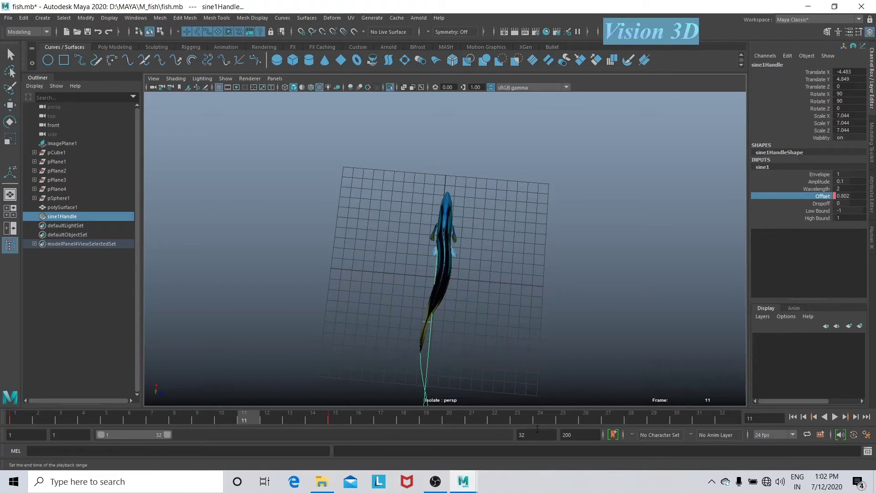
pyautogui.click(670, 417)
pyautogui.hotkey('alt', 'v')
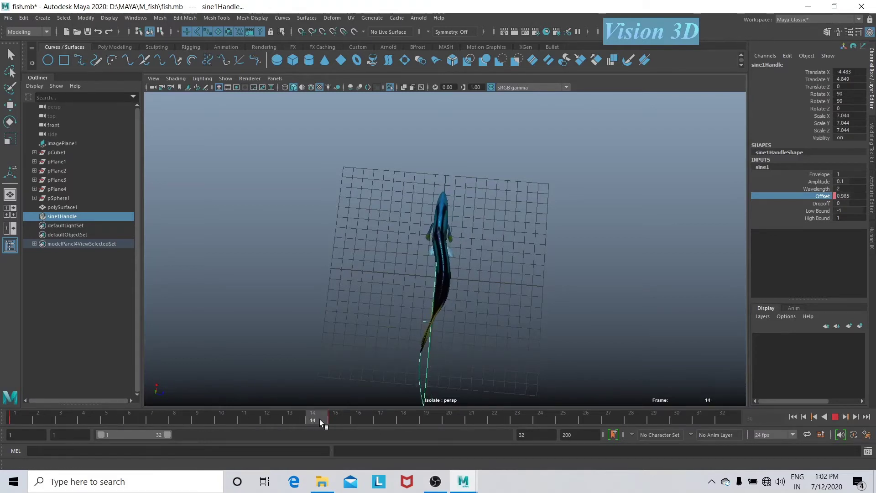
pyautogui.moveTo(134, 414); pyautogui.dragTo(324, 422)
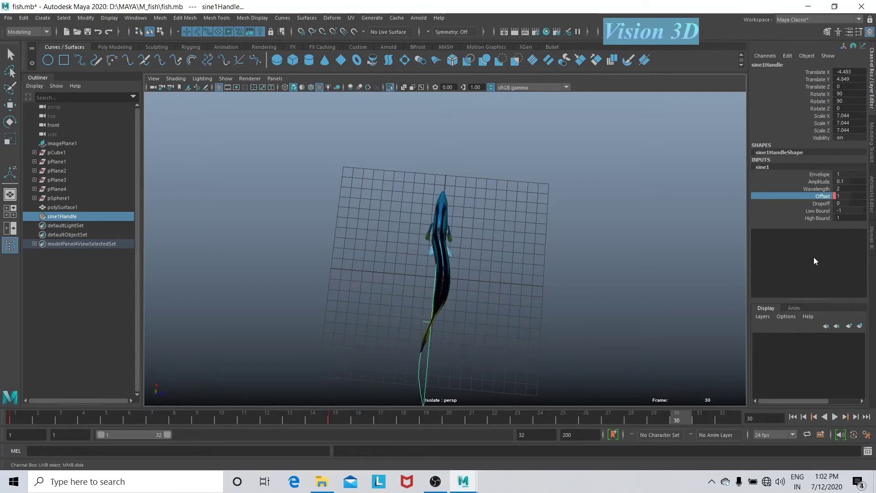
pyautogui.write('2')
pyautogui.press('Return')
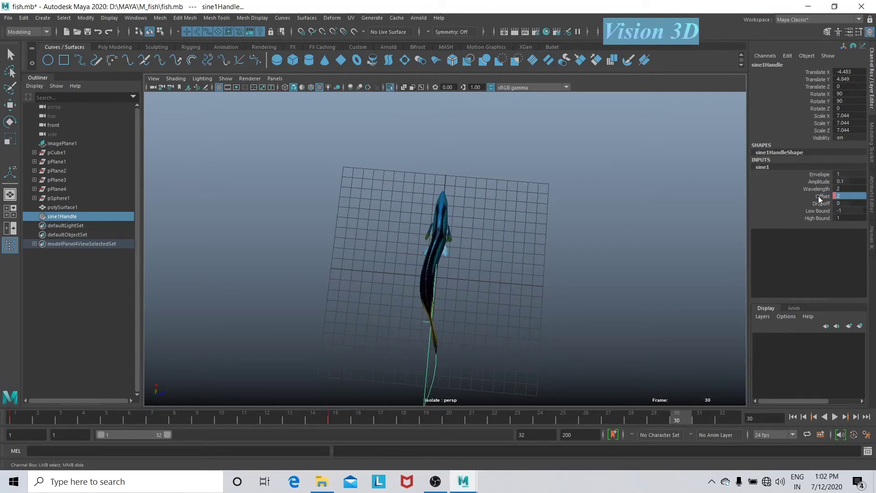
pyautogui.rightClick(818, 196)
pyautogui.click(811, 215)
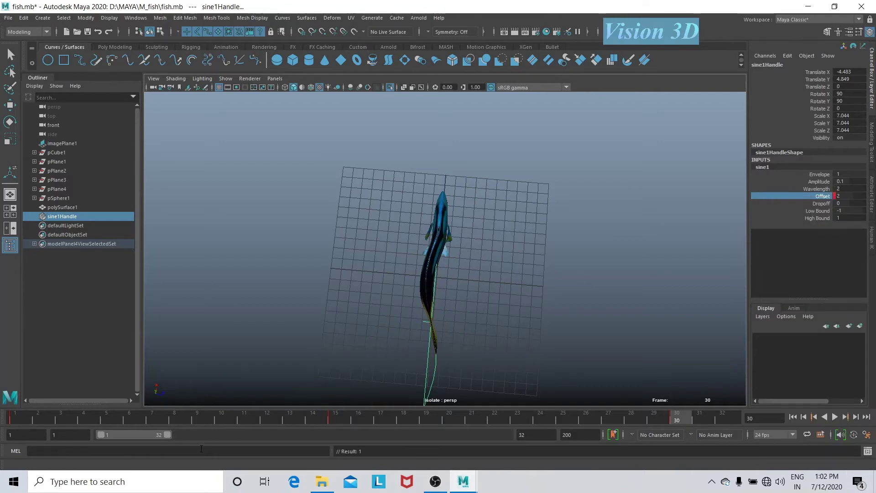
# Set the playback range to end at frame 30 and play the animation
pyautogui.moveTo(168, 436); pyautogui.dragTo(166, 436)
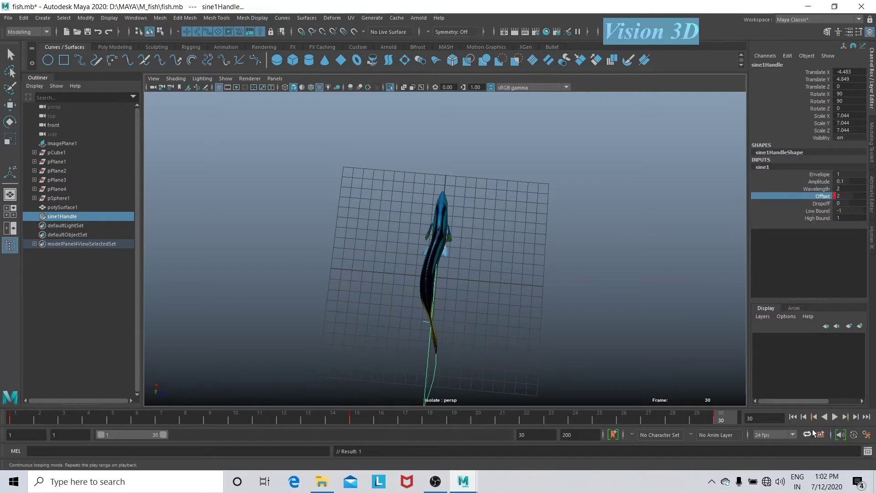
pyautogui.click(836, 417)
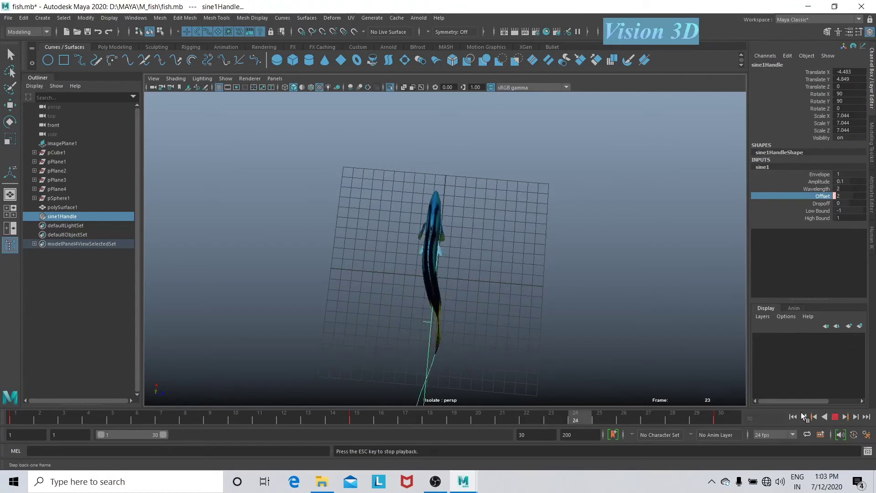
pyautogui.click(813, 417)
pyautogui.click(135, 18)
pyautogui.moveTo(160, 69)
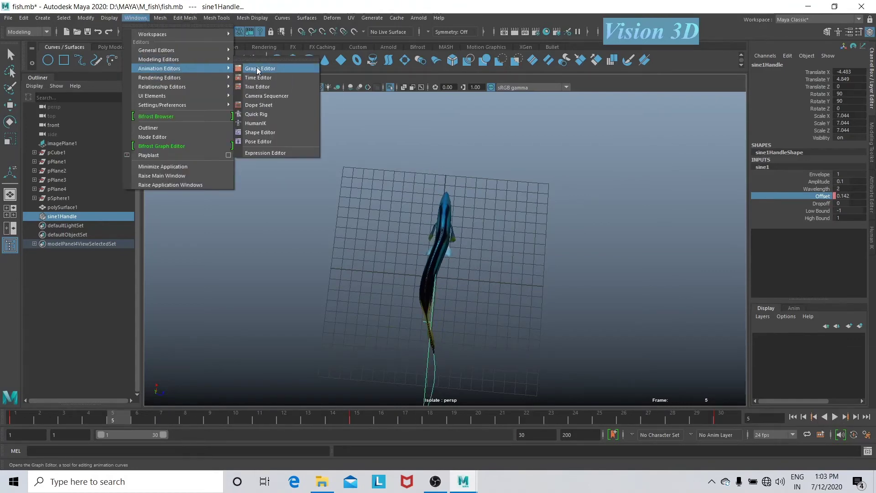
# Make all Offset keys linear in the Graph Editor
pyautogui.click(256, 68)
pyautogui.press('a')
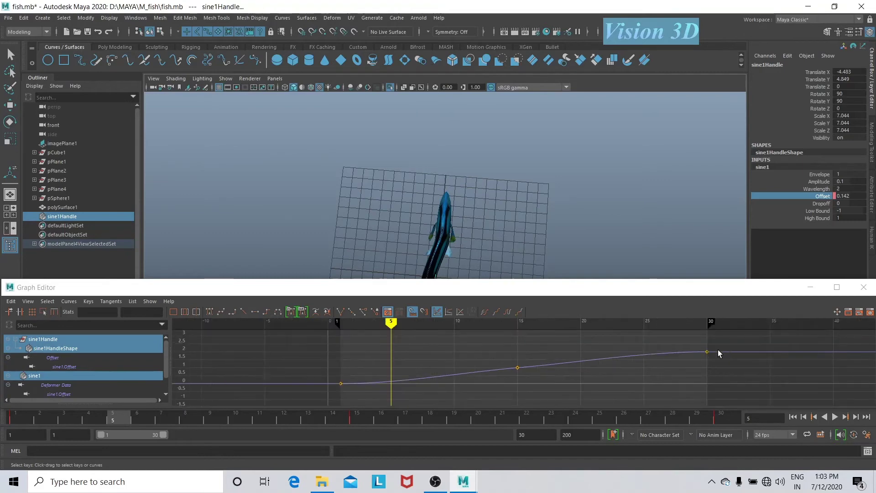
pyautogui.moveTo(722, 344); pyautogui.dragTo(320, 406)
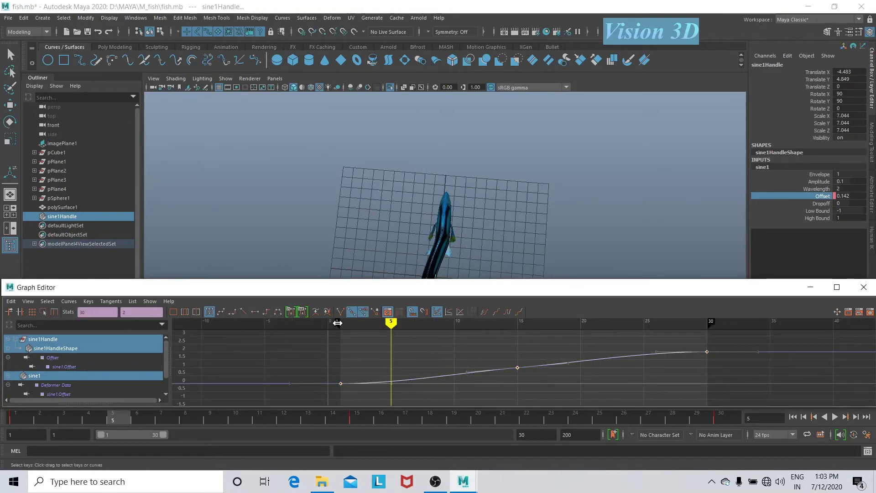
pyautogui.click(244, 313)
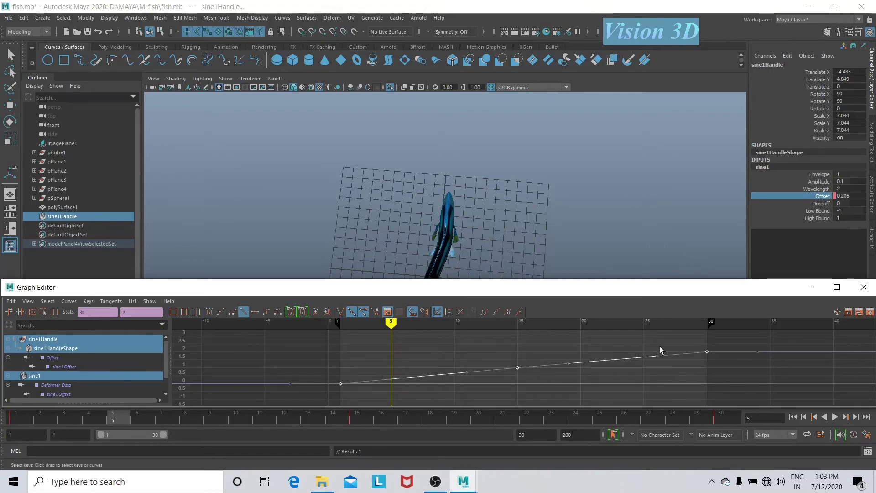
# Play the swim animation, close the Graph Editor, and stop at frame 15
pyautogui.keyDown('alt'); pyautogui.moveTo(561, 250); pyautogui.dragTo(570, 186, button='middle'); pyautogui.keyUp('alt')
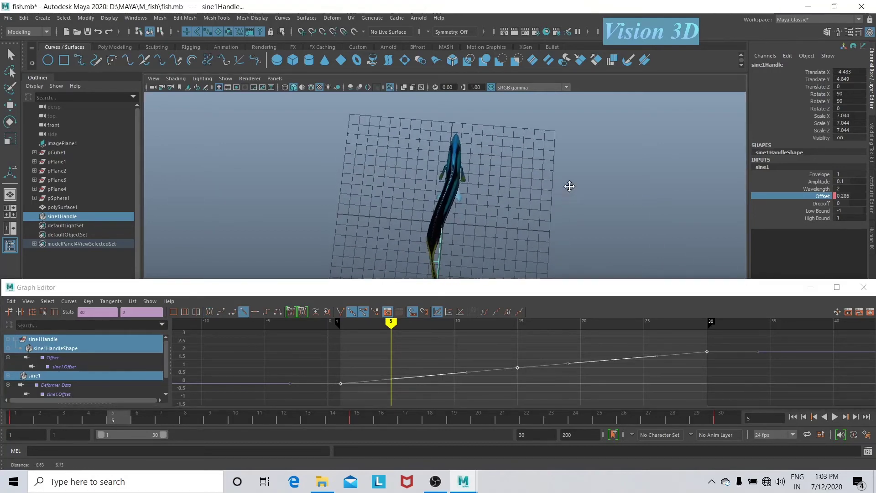
pyautogui.click(836, 418)
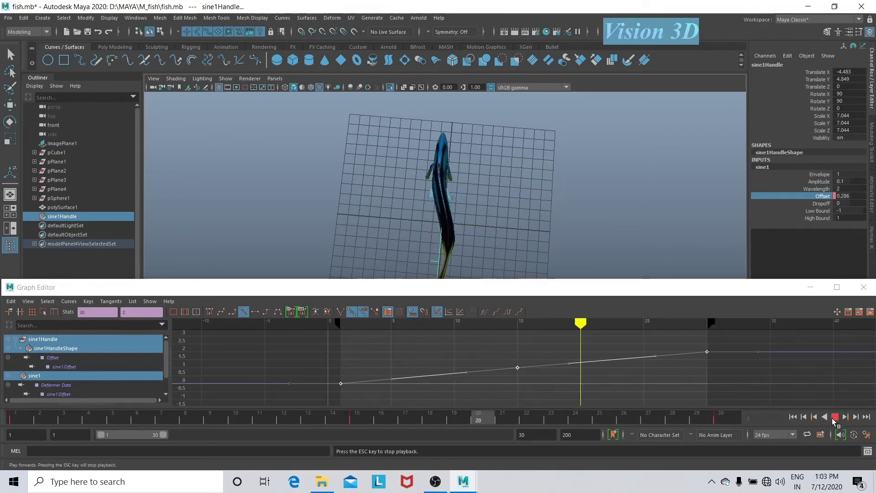
pyautogui.click(864, 287)
pyautogui.moveTo(655, 307)
pyautogui.keyDown('alt'); pyautogui.mouseDown()
pyautogui.moveTo(566, 229)
pyautogui.moveTo(604, 272)
pyautogui.moveTo(564, 308)
pyautogui.moveTo(533, 296)
pyautogui.moveTo(479, 370)
pyautogui.moveTo(492, 371)
pyautogui.moveTo(514, 348)
pyautogui.moveTo(513, 366)
pyautogui.moveTo(522, 369)
pyautogui.moveTo(548, 336)
pyautogui.moveTo(541, 314)
pyautogui.mouseUp(); pyautogui.keyUp('alt')
pyautogui.click(835, 418)
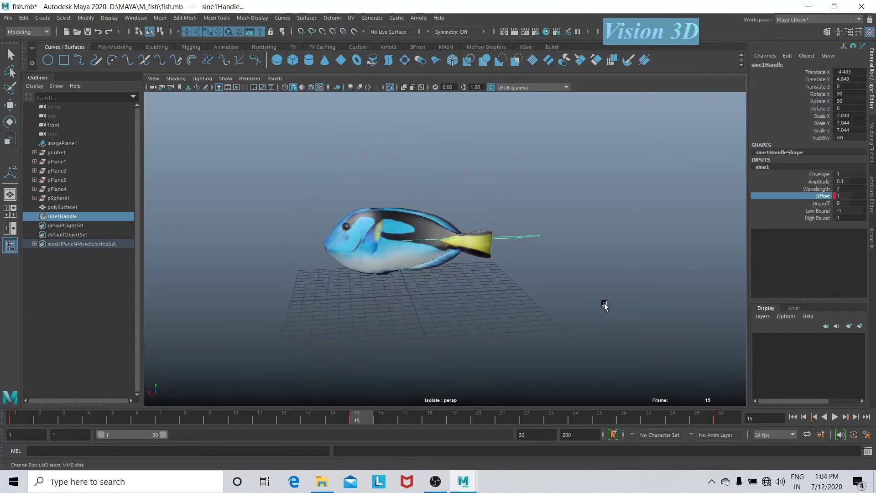
pyautogui.click(481, 258)
pyautogui.press('w')
pyautogui.click(390, 86)
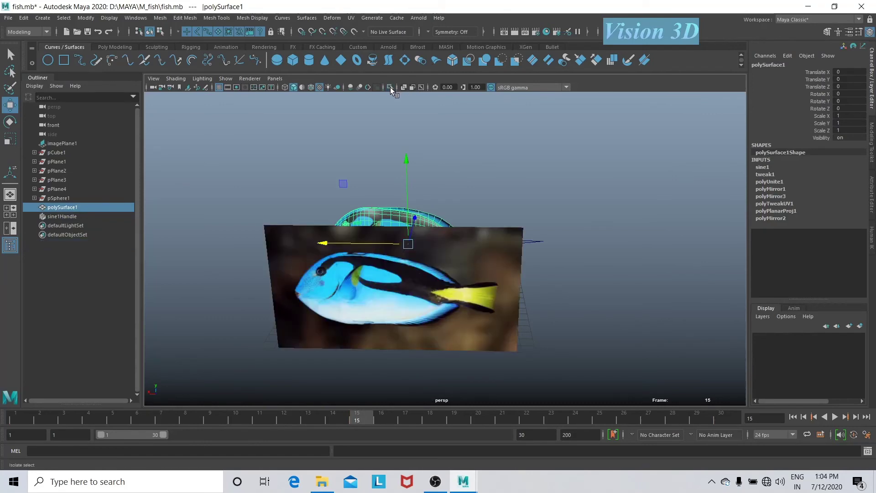
pyautogui.keyDown('alt'); pyautogui.moveTo(537, 262); pyautogui.dragTo(344, 248); pyautogui.keyUp('alt')
pyautogui.keyDown('alt'); pyautogui.moveTo(476, 233); pyautogui.dragTo(319, 222); pyautogui.keyUp('alt')
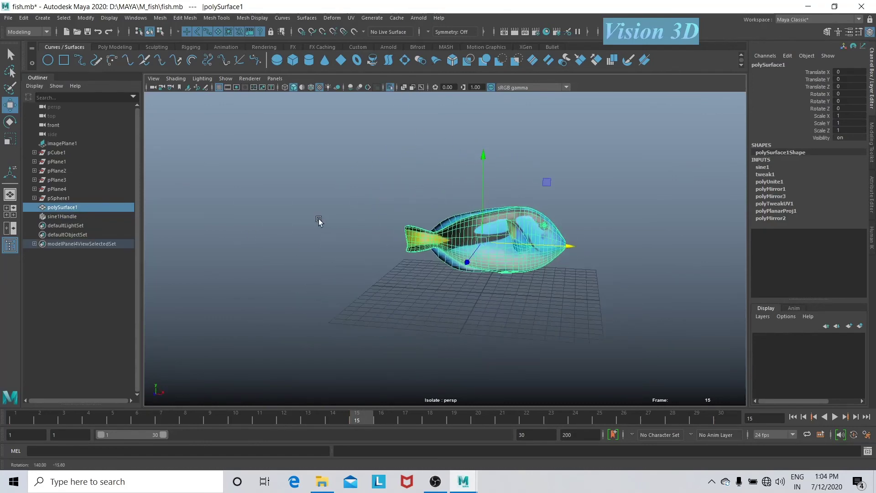
pyautogui.click(824, 418)
pyautogui.click(741, 398)
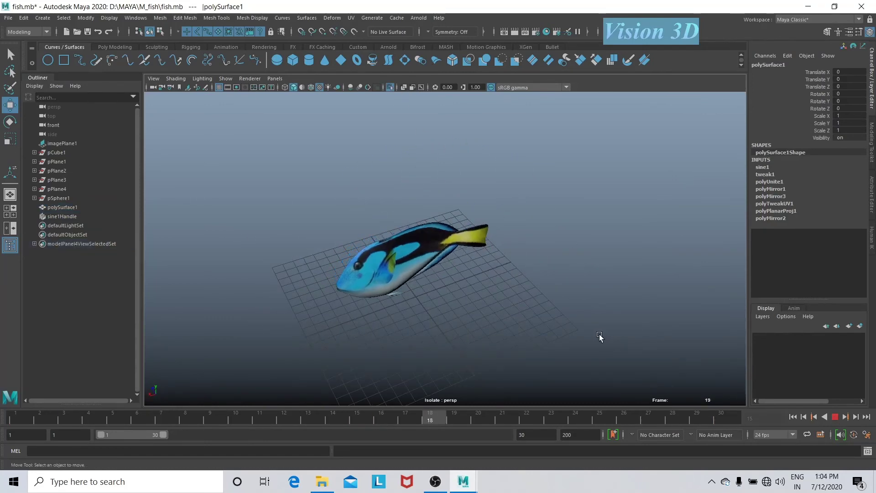
pyautogui.moveTo(507, 339)
pyautogui.keyDown('alt'); pyautogui.mouseDown()
pyautogui.moveTo(451, 295)
pyautogui.moveTo(399, 325)
pyautogui.moveTo(453, 335)
pyautogui.mouseUp(); pyautogui.keyUp('alt')
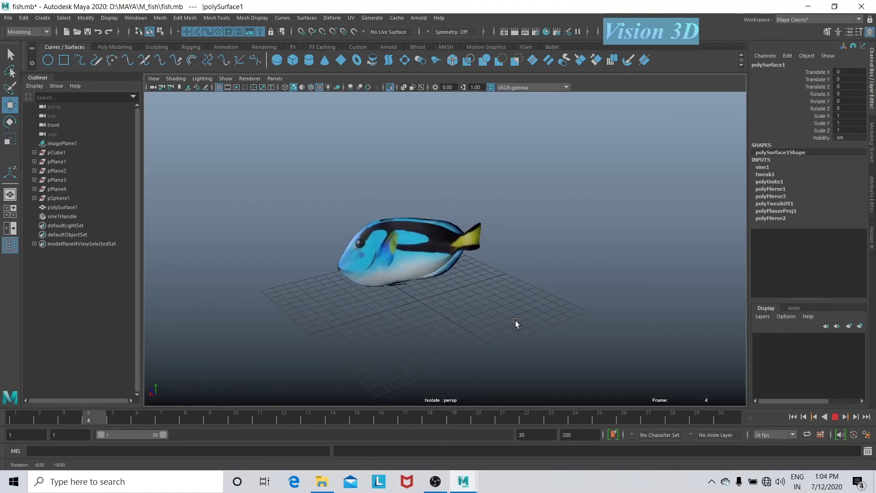
pyautogui.keyDown('alt'); pyautogui.moveTo(516, 321); pyautogui.dragTo(575, 318); pyautogui.keyUp('alt')
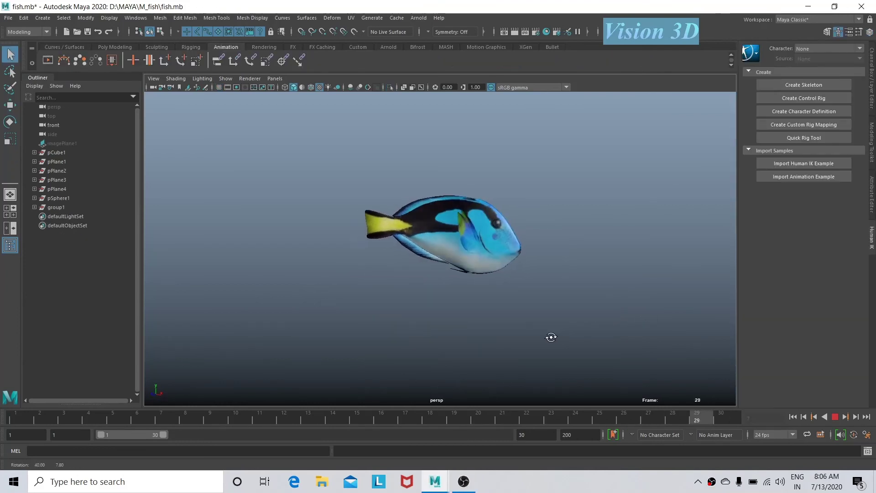
pyautogui.moveTo(551, 337)
pyautogui.keyDown('alt'); pyautogui.mouseDown()
pyautogui.moveTo(370, 338)
pyautogui.moveTo(283, 293)
pyautogui.moveTo(267, 307)
pyautogui.moveTo(264, 326)
pyautogui.moveTo(276, 387)
pyautogui.moveTo(264, 381)
pyautogui.mouseUp(); pyautogui.keyUp('alt')
pyautogui.keyDown('alt'); pyautogui.moveTo(264, 377); pyautogui.dragTo(239, 345); pyautogui.keyUp('alt')
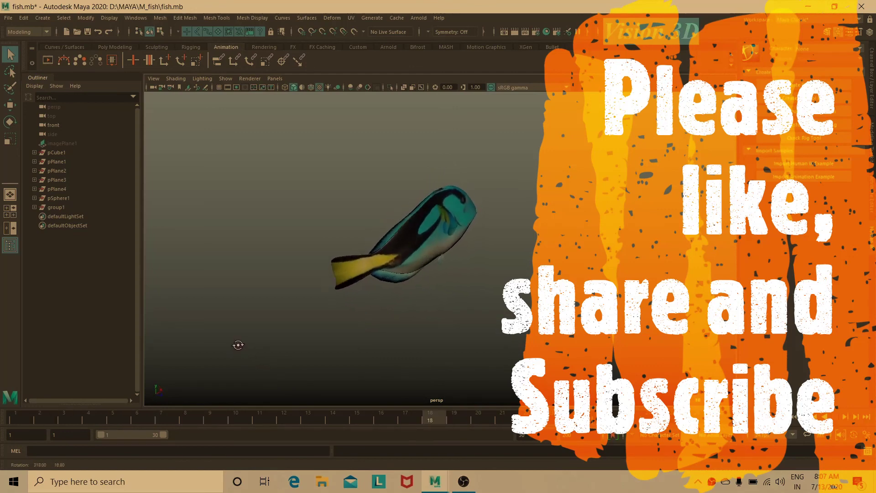